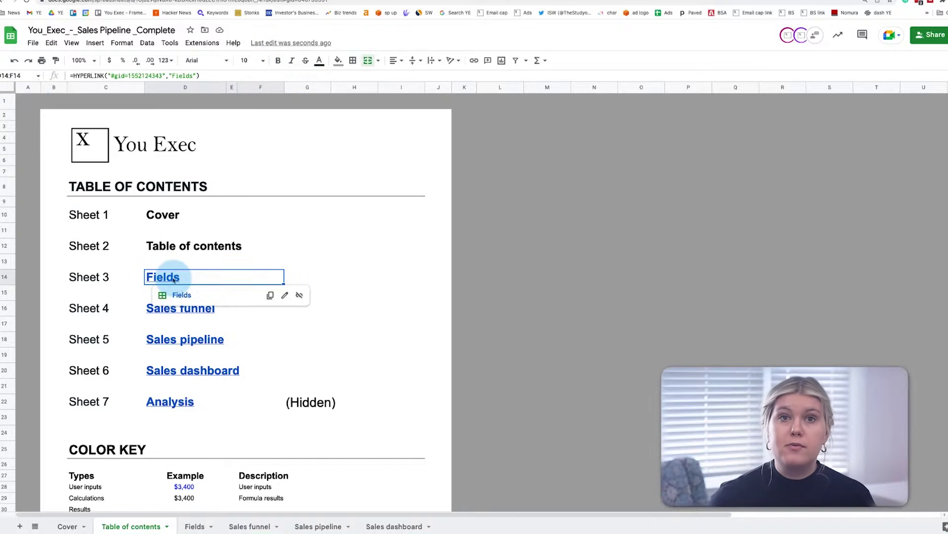
Step: Go to the Fields sheet and select the Company name input, You Exec
left_click(181, 295)
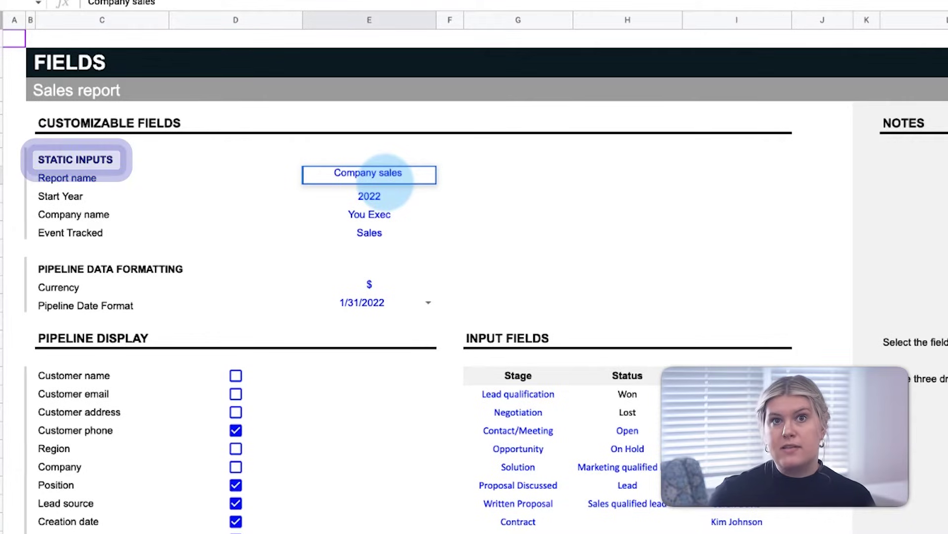
left_click(376, 213)
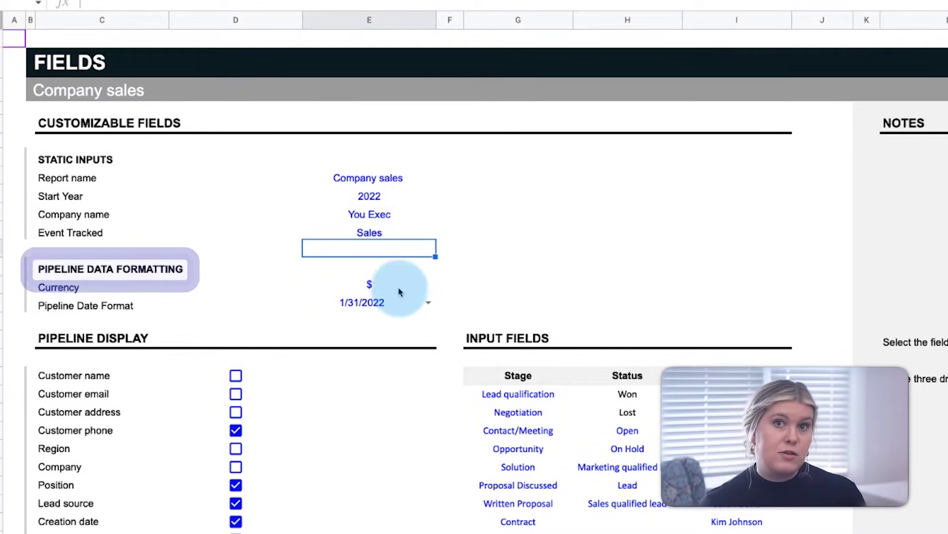
left_click(426, 302)
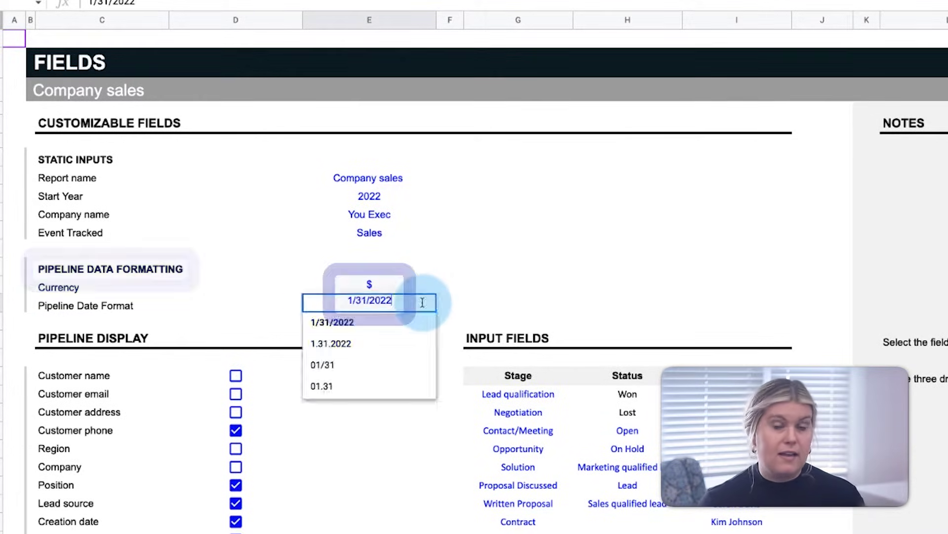
key("Escape")
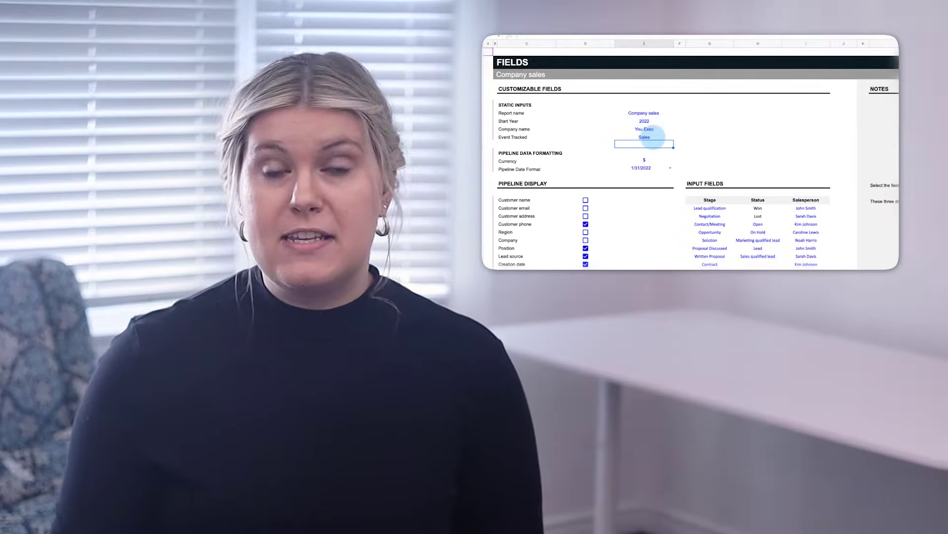
left_click(395, 286)
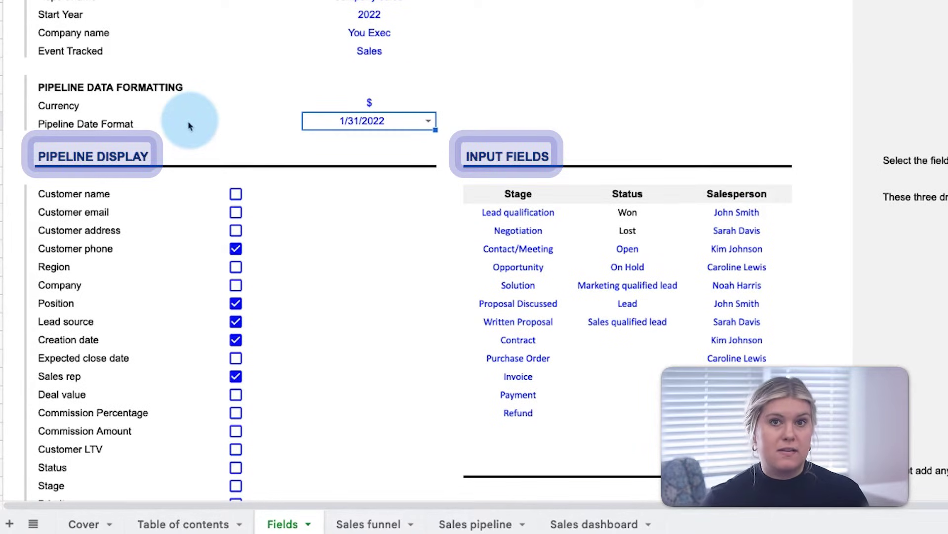
Step: Tick Customer name and Customer email under Pipeline Display, check the Sales pipeline, then return to Fields
left_click(157, 163)
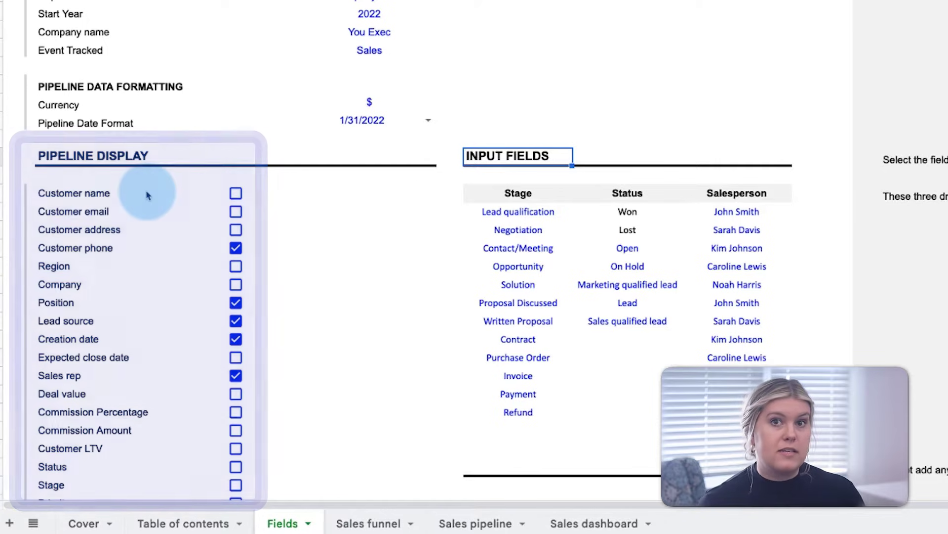
left_click(235, 193)
left_click(236, 211)
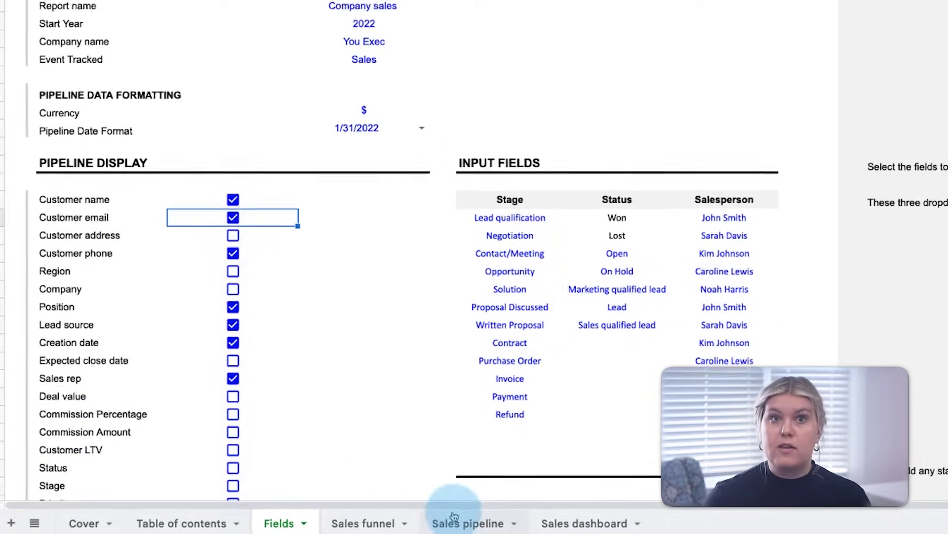
left_click(472, 522)
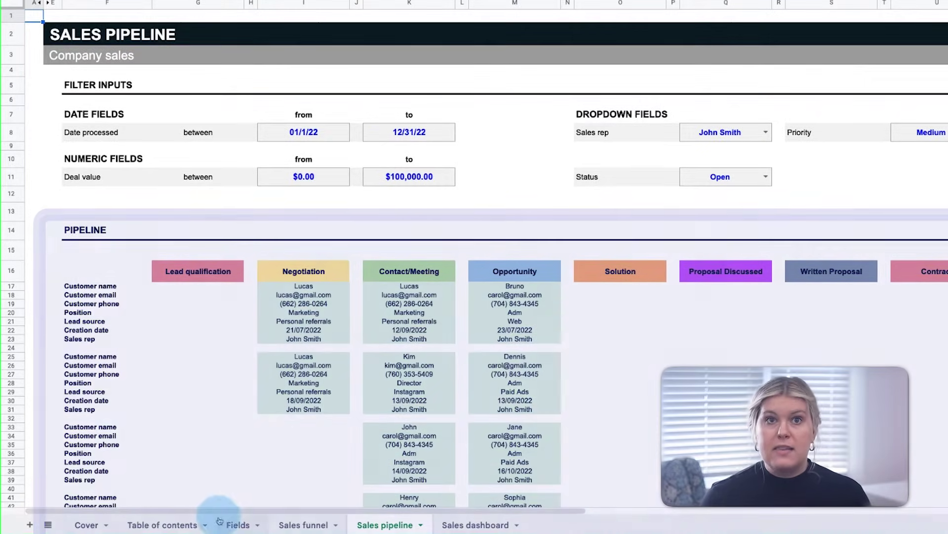
left_click(219, 523)
Step: Step through the Stage, Status and Salesperson input lists on the Fields sheet
left_click(414, 319)
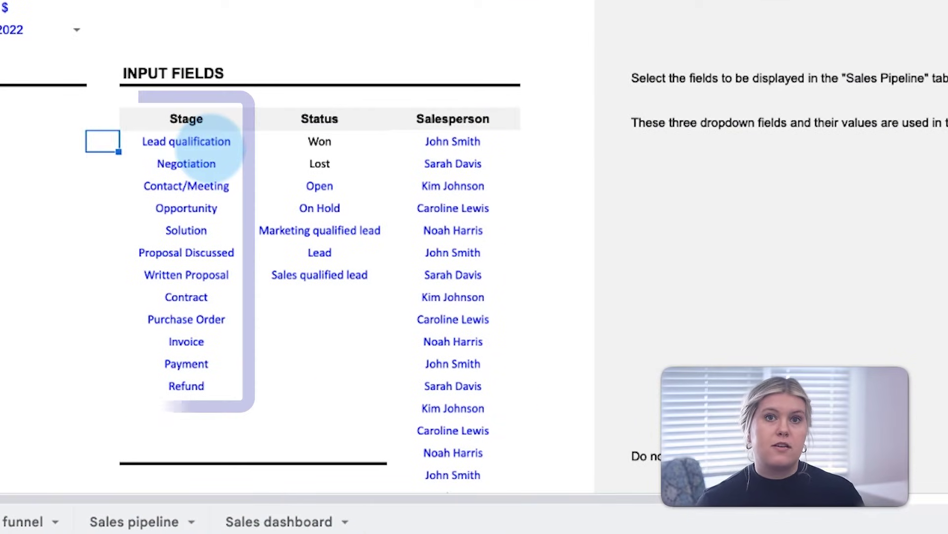
key("Right")
key("Down")
key("Down")
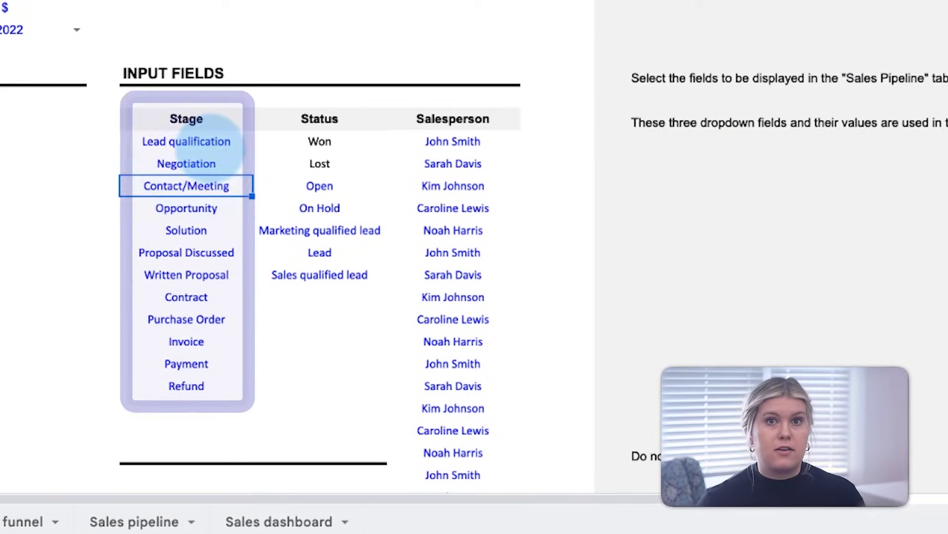
key("Down")
key("Down")
key("Down")
key("Down")
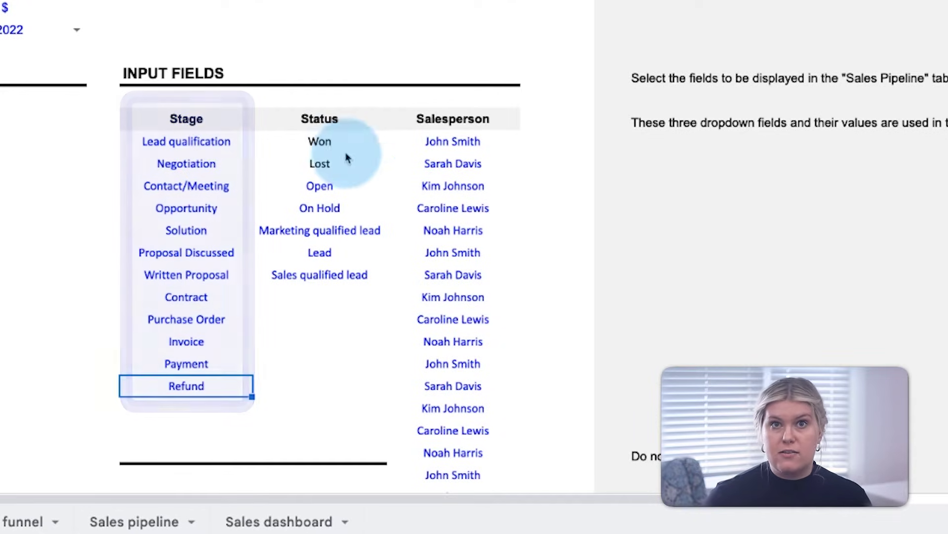
left_click(334, 148)
key("Down")
key("Down")
key("Down")
key("Down")
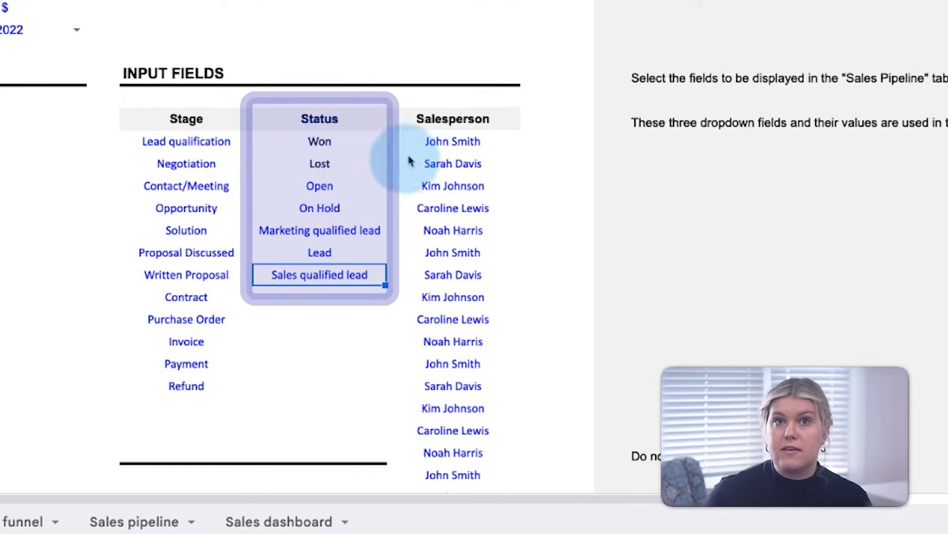
left_click(452, 141)
key("Down")
key("Down")
key("Down")
key("Down")
key("Down")
key("Down")
key("Down")
key("Down")
key("Down")
key("Down")
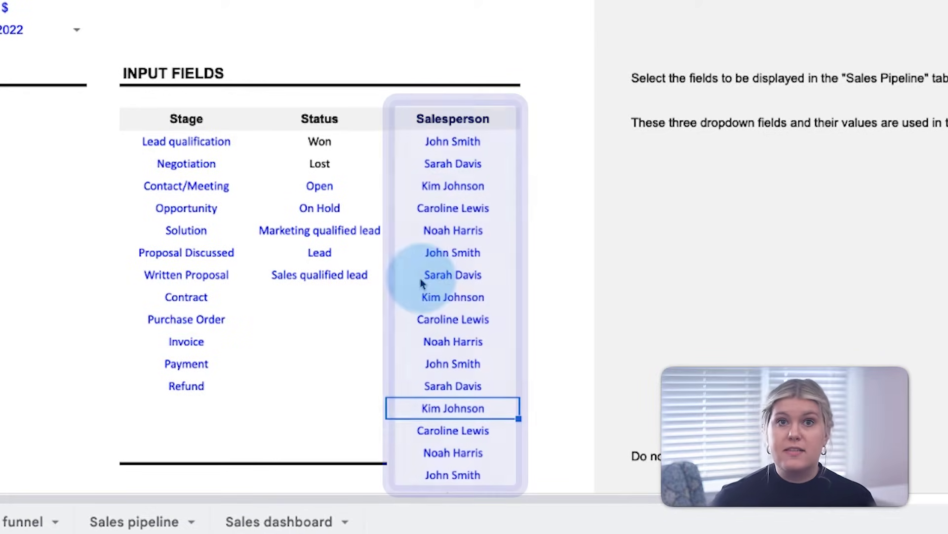
Step: Move to the bottom of the Salesperson list and select row 119
left_click(184, 455)
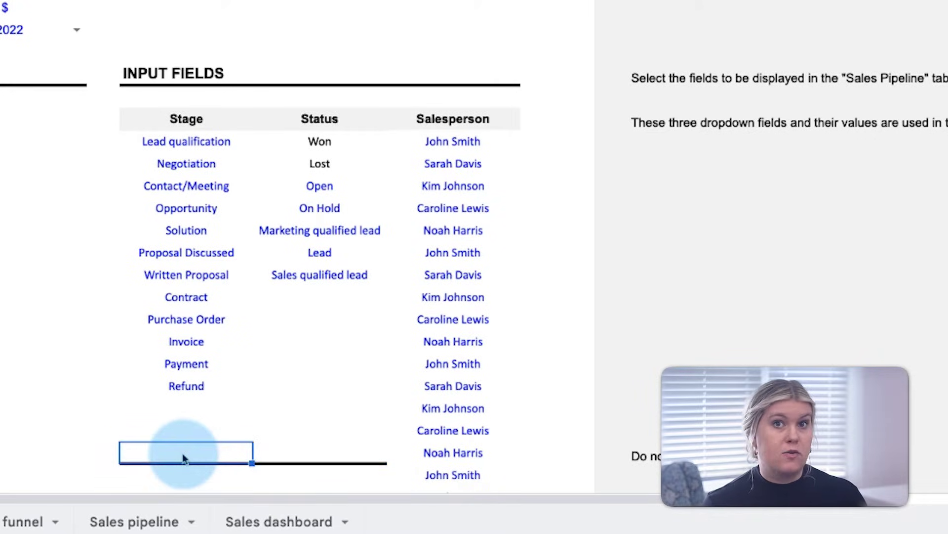
key("Right")
key("Right")
scroll(413, 282, "down", 10)
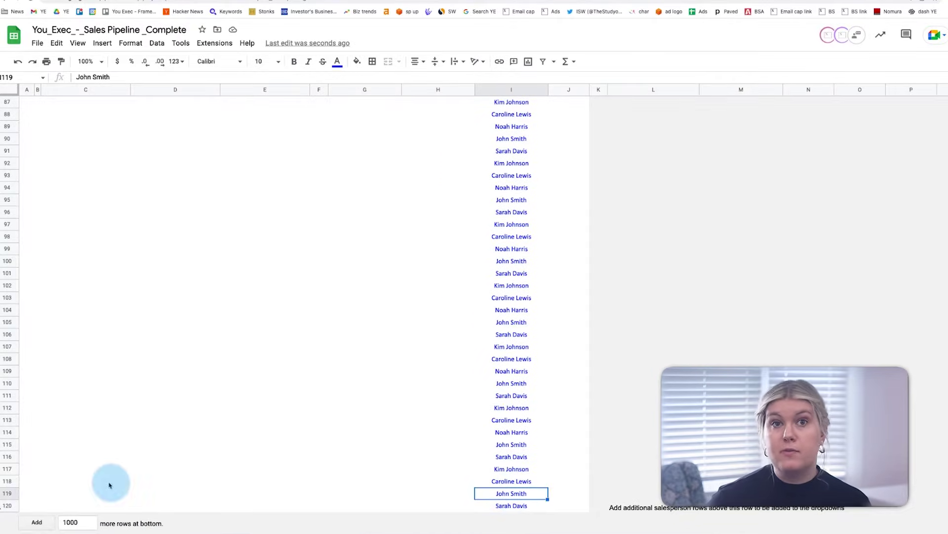
left_click(8, 493)
Step: Bring up row 119's actions, then select the first customer name in the Sales funnel
right_click(7, 493)
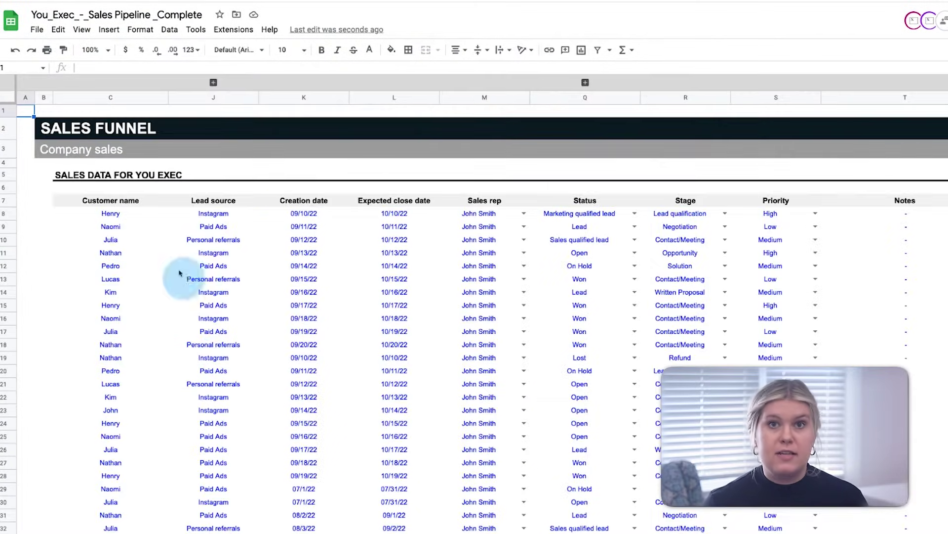
left_click(163, 214)
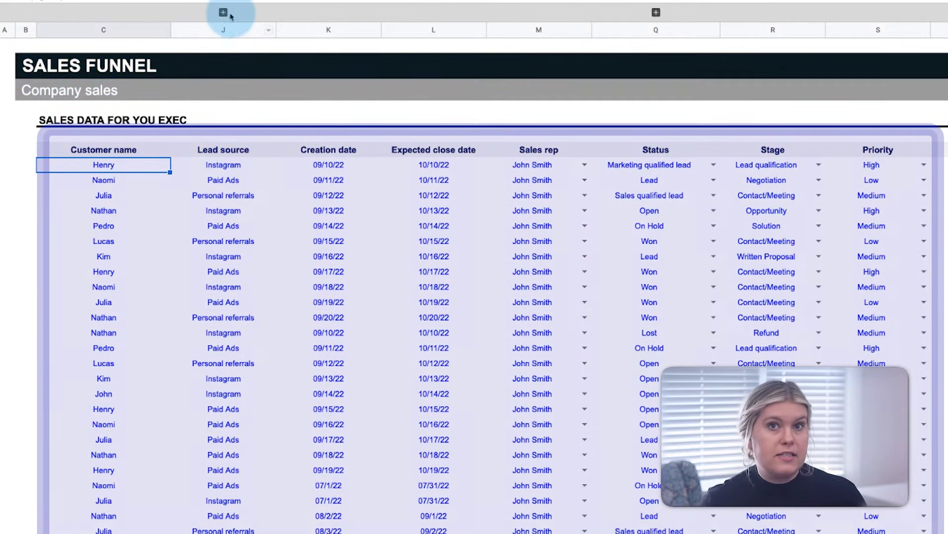
left_click(223, 12)
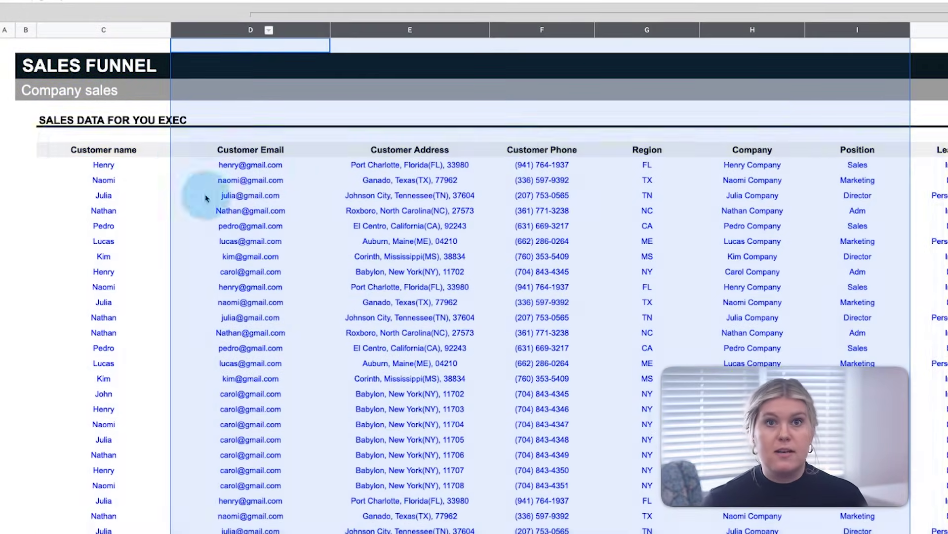
left_click(247, 168)
key("Right")
key("Right")
key("Right")
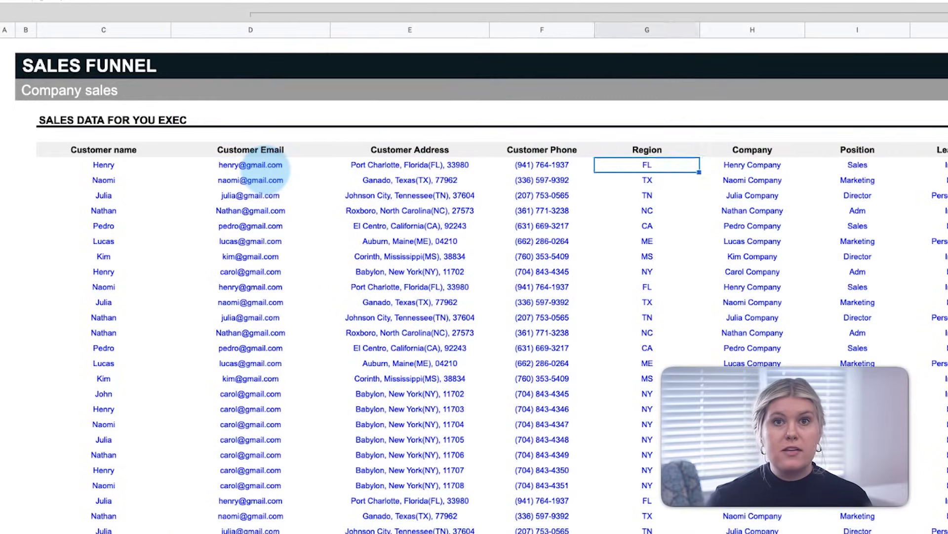
left_click(924, 15)
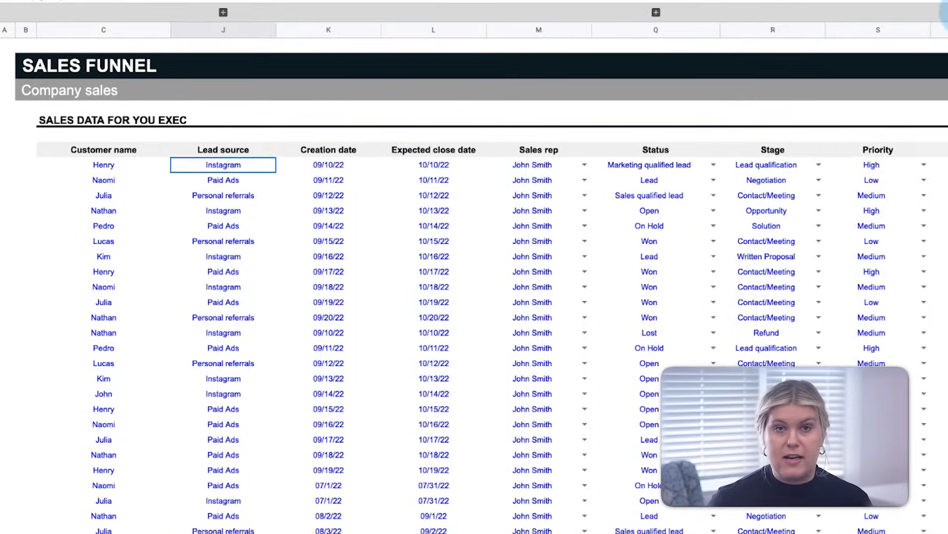
scroll(237, 149, "right", 10)
left_click(354, 168)
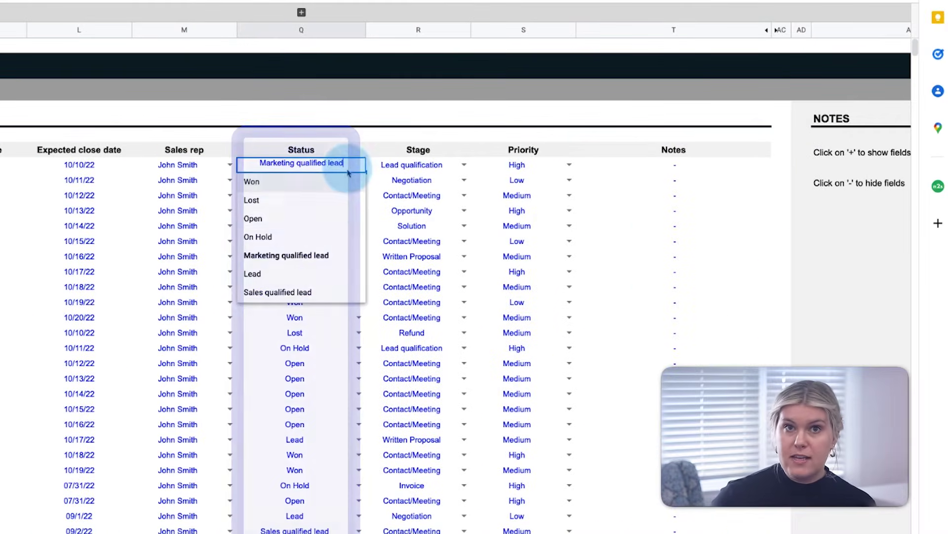
left_click(464, 164)
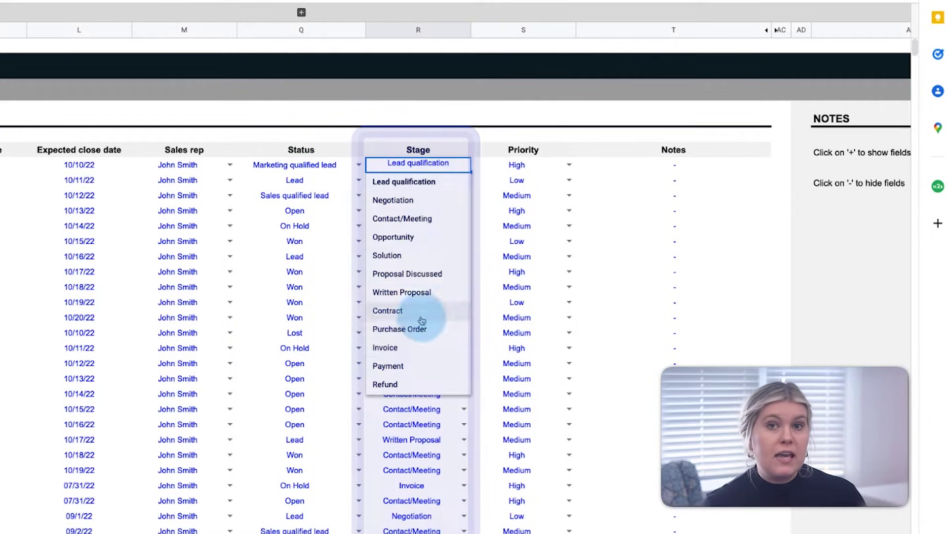
left_click(569, 165)
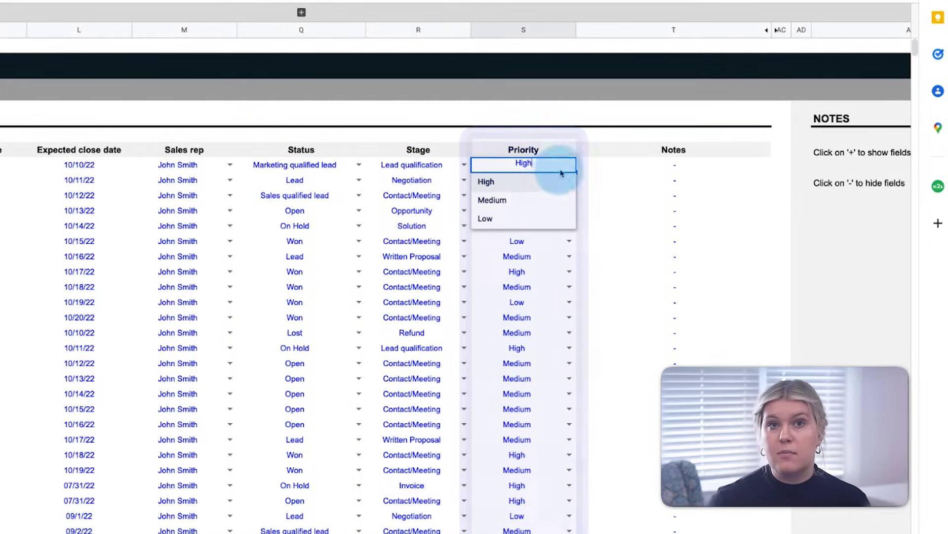
left_click(599, 168)
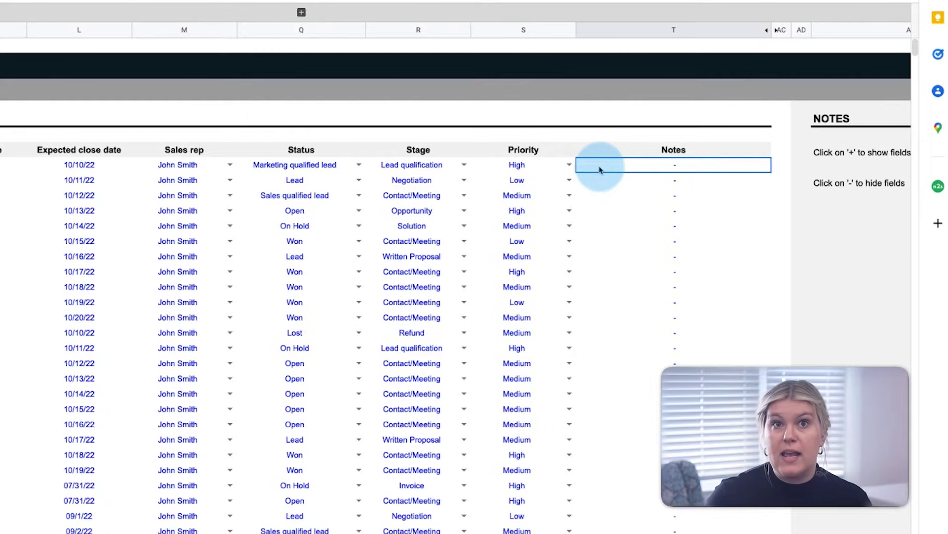
Step: Expand the hidden deal value and commission columns and set the first lead's commission to 25%
left_click(301, 12)
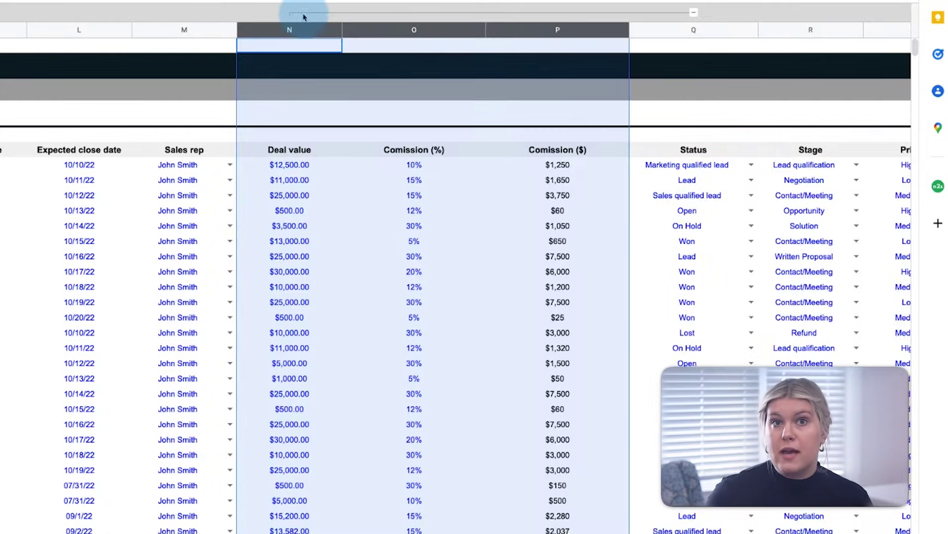
left_click(302, 170)
left_click(416, 166)
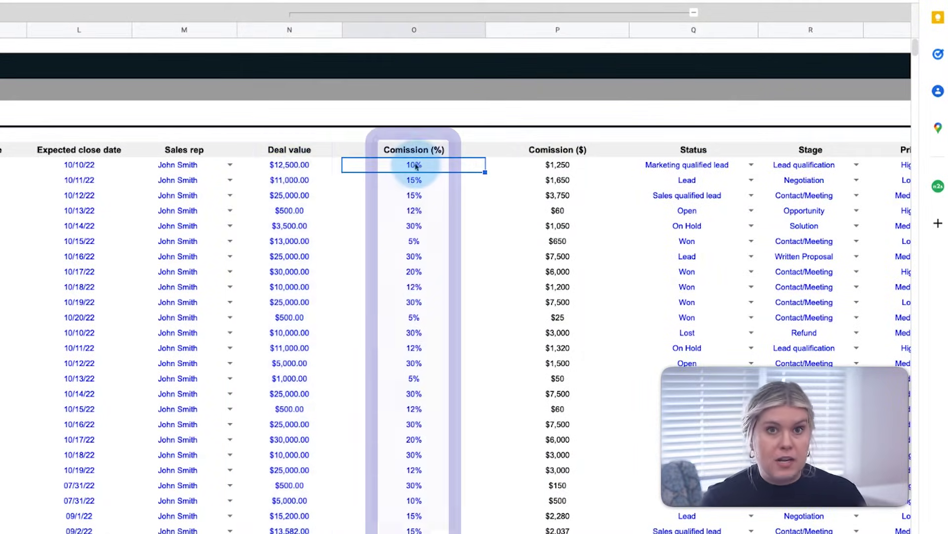
type("25")
key("Return")
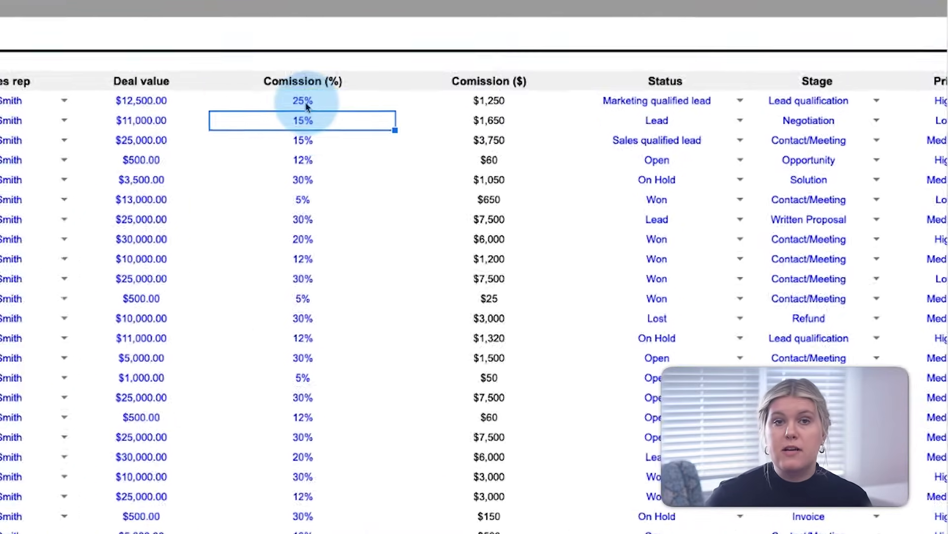
left_click(304, 103)
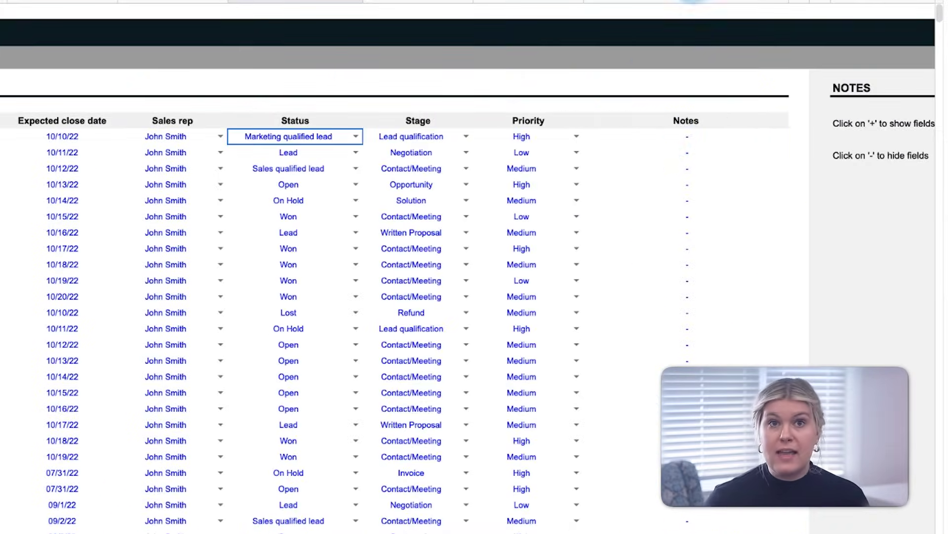
Step: Note 'Wants a potential discount' for the first lead and set a lead's stage to Purchase Order
left_click(673, 195)
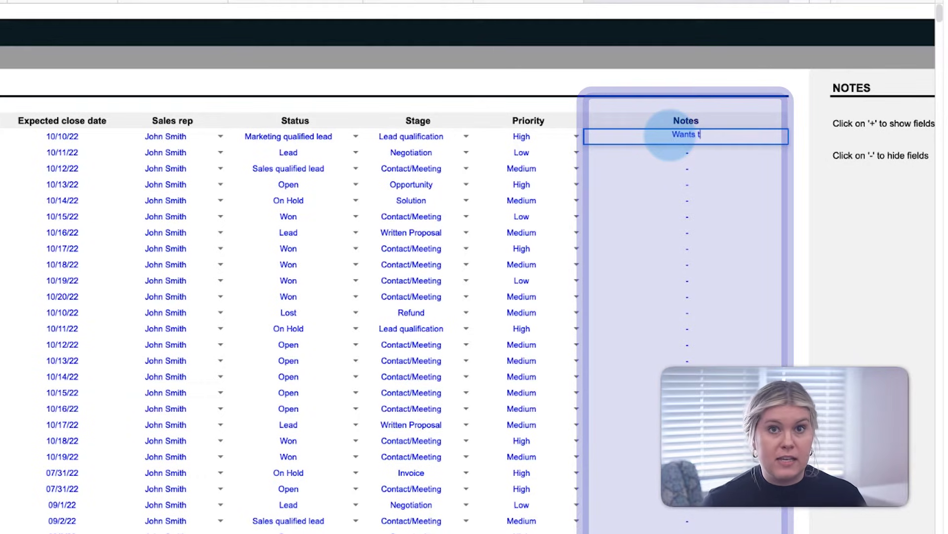
type("Wants a potential discount")
key("Return")
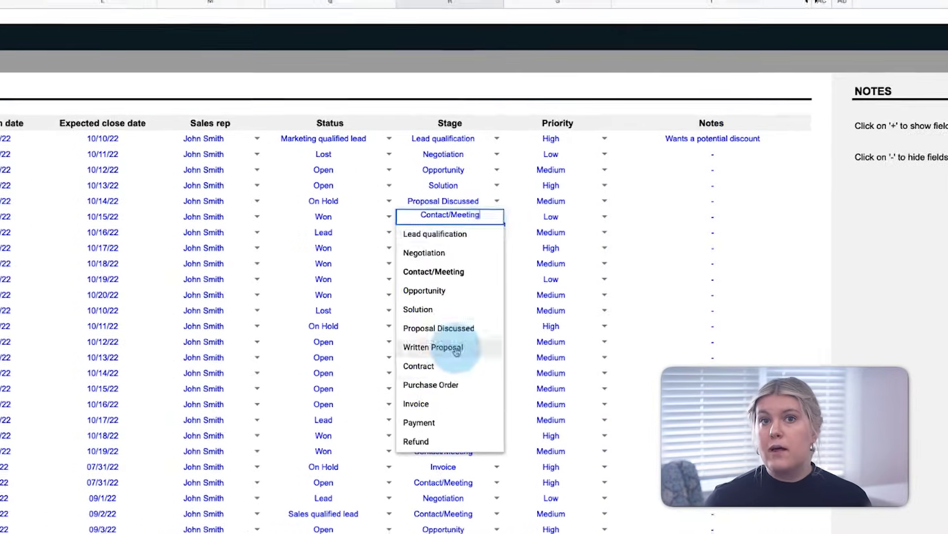
left_click(450, 384)
Step: Change the next lead's stage to Invoice
left_click(535, 233)
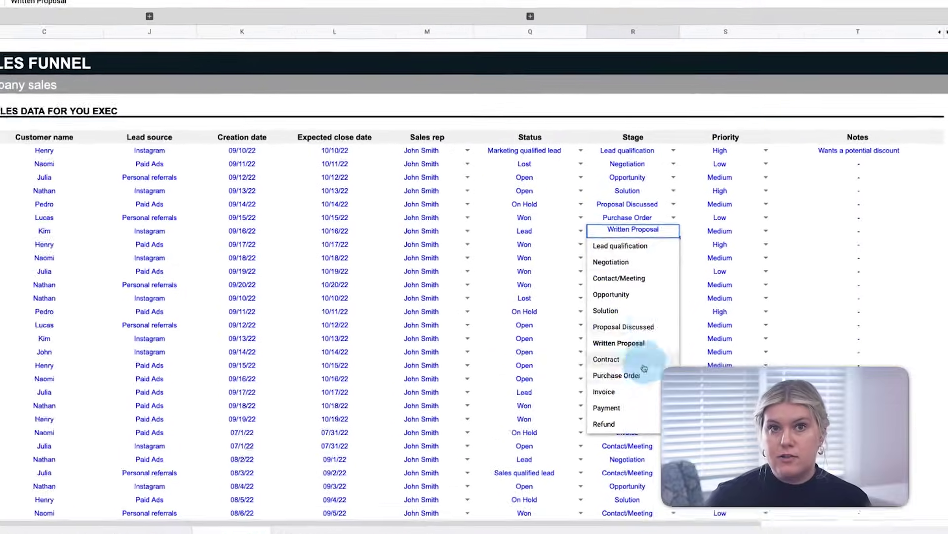
left_click(554, 400)
left_click(375, 527)
scroll(563, 321, "right", 5)
scroll(519, 375, "down", 3)
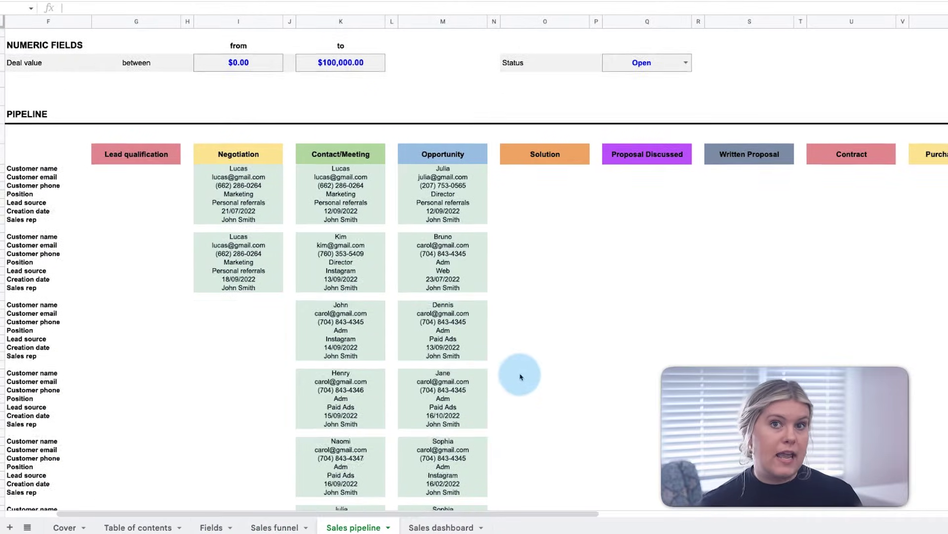
scroll(538, 303, "up", 3)
Step: Set the eighth lead's stage to Solution
left_click(678, 188)
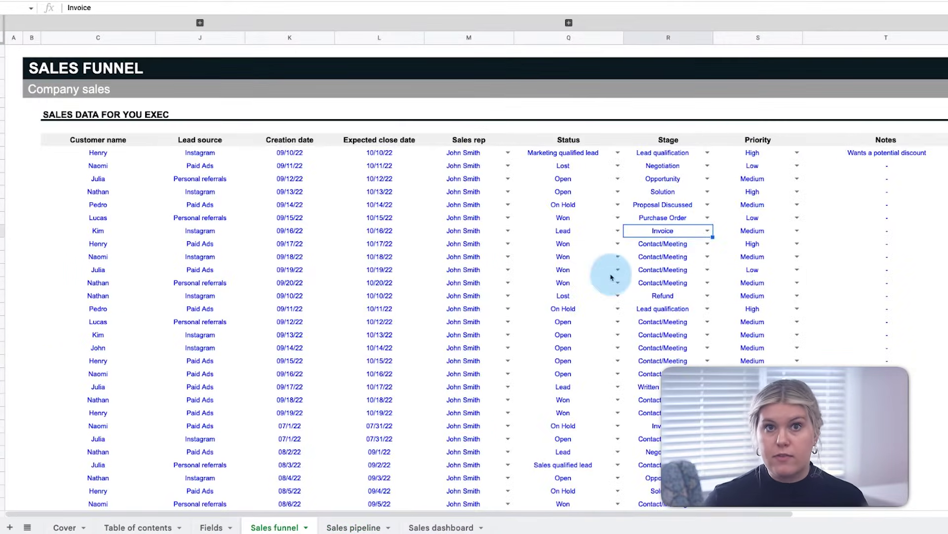
left_click(676, 318)
left_click(611, 243)
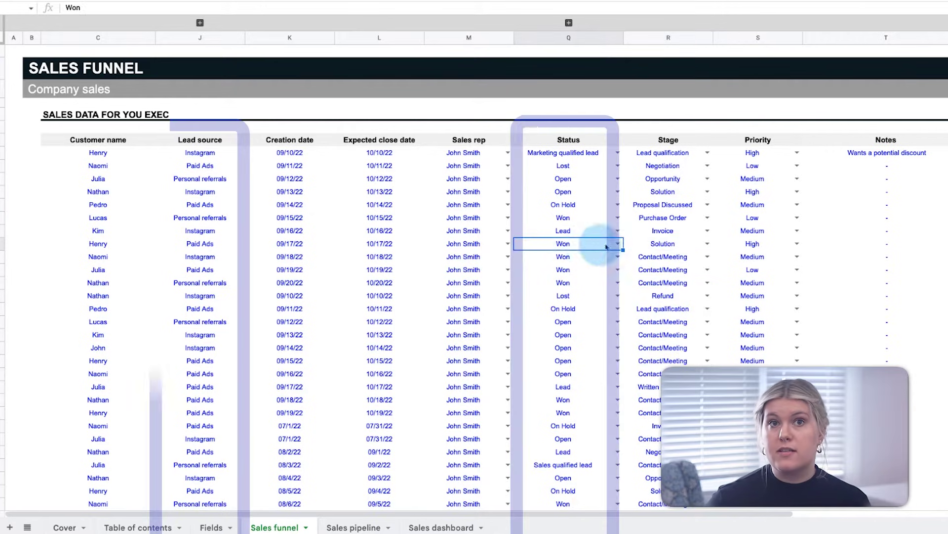
left_click(616, 244)
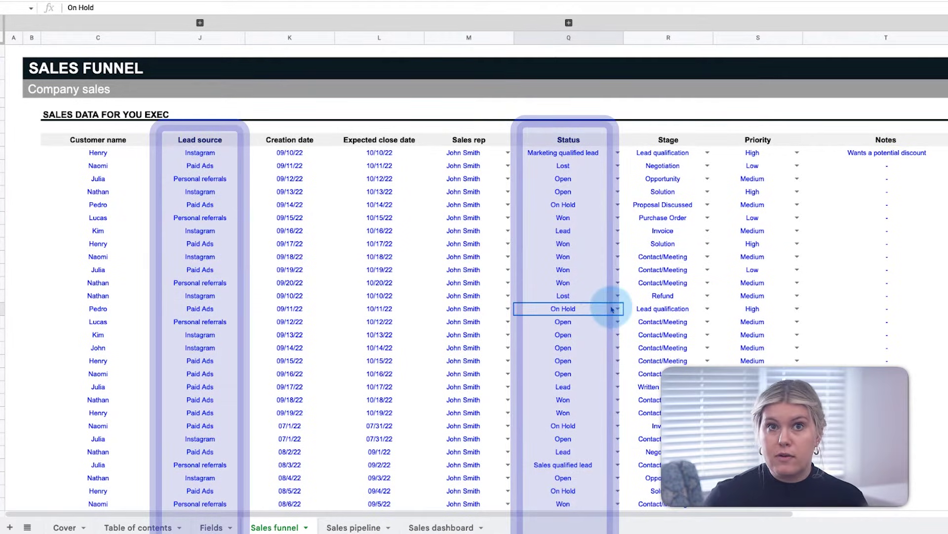
Step: Mark the On Hold lead Won at stage Payment with the note 'Victory!'
left_click(612, 309)
left_click(588, 321)
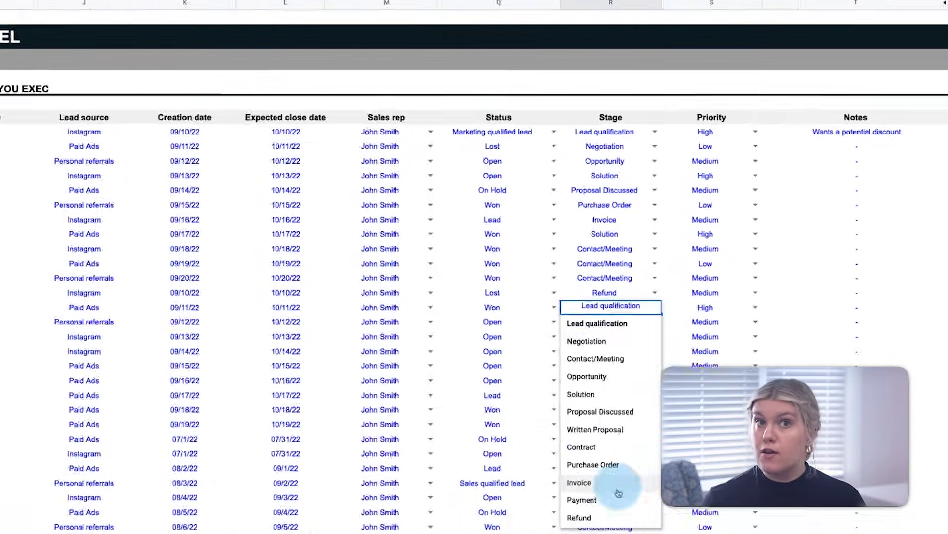
left_click(667, 480)
left_click(788, 311)
left_click(870, 310)
type("Vi")
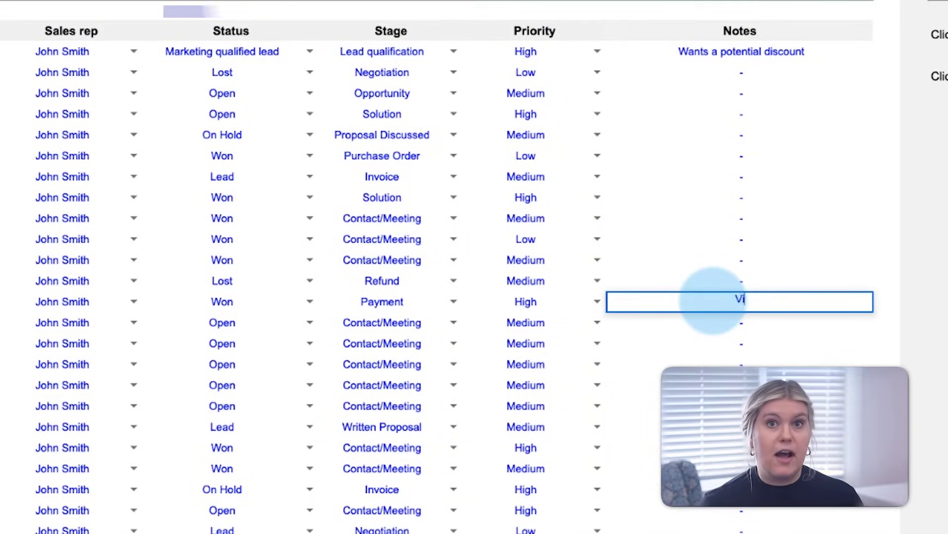
type("ctory!")
key("Return")
key("Up")
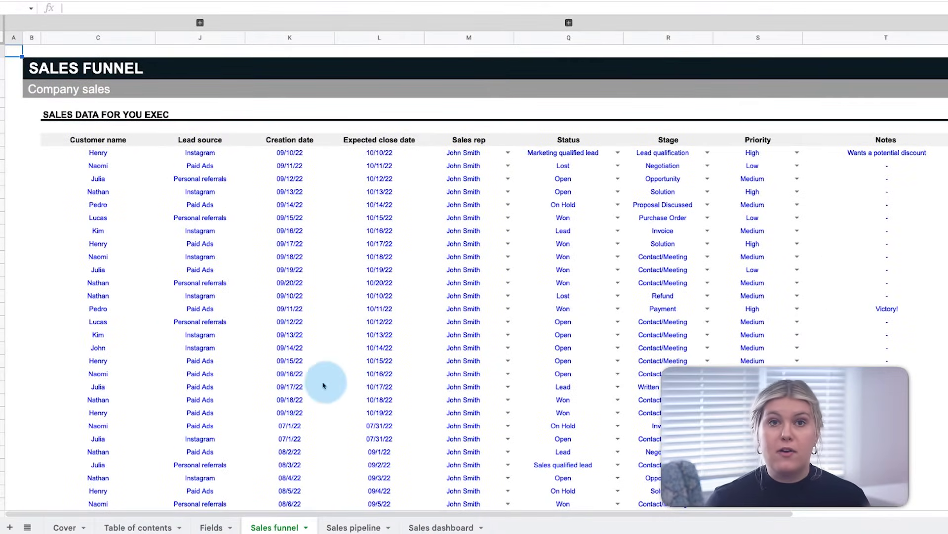
Step: Switch via the Fields sheet to the Sales pipeline board and scroll over it
scroll(248, 195, "down", 5)
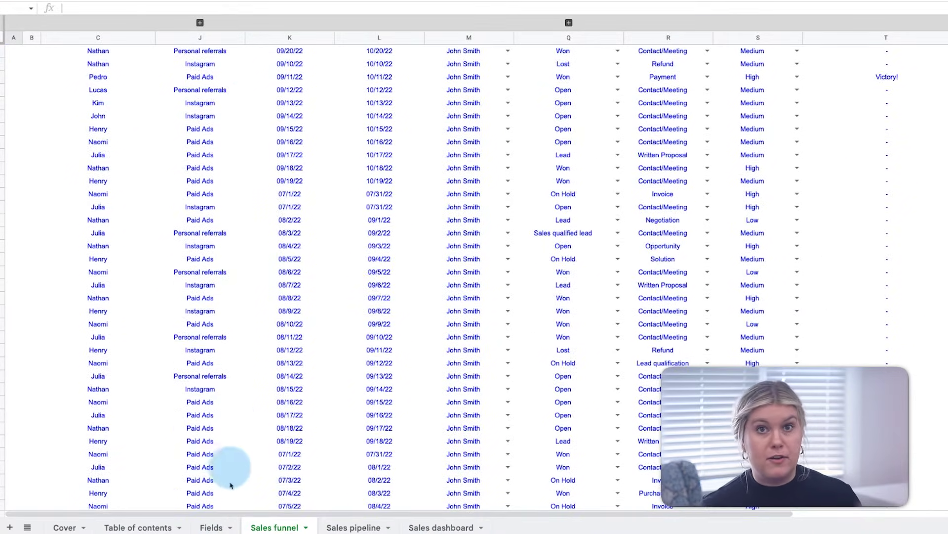
left_click(211, 526)
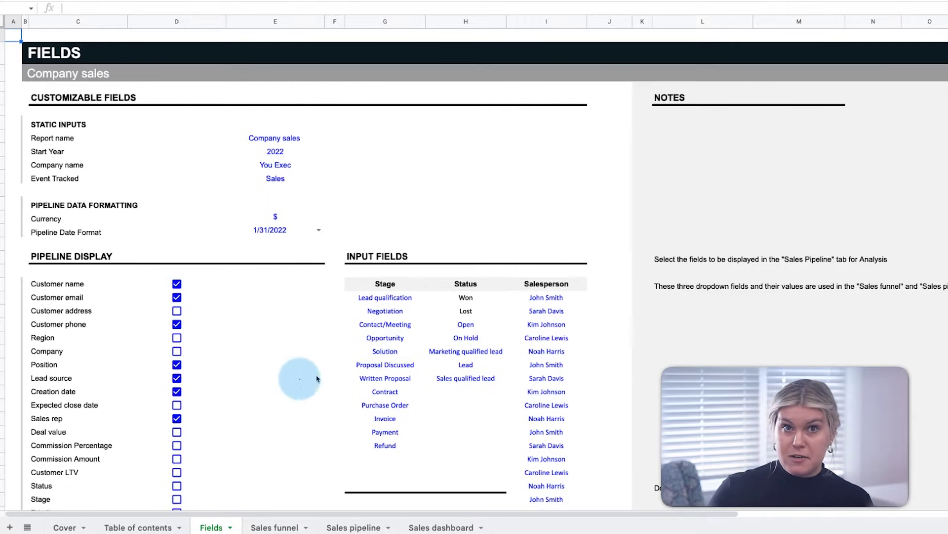
left_click(341, 527)
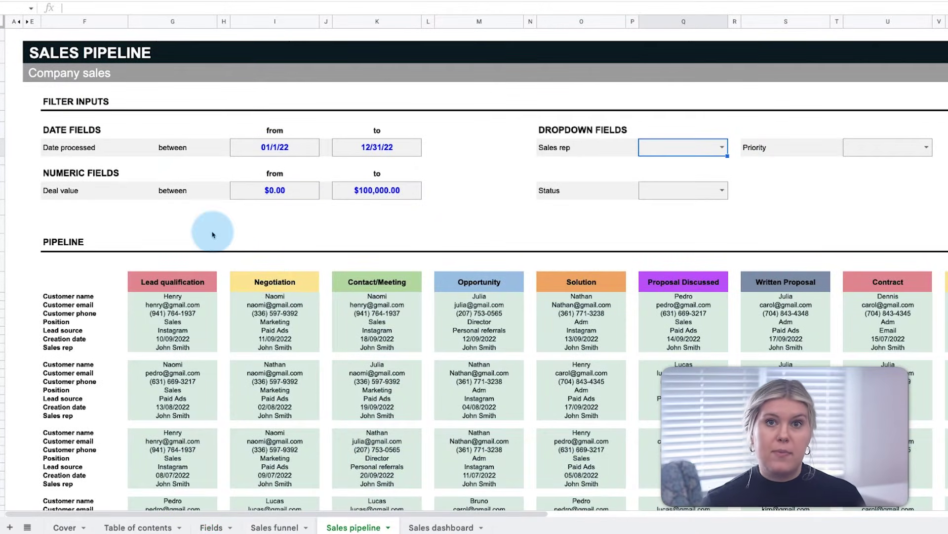
scroll(287, 410, "down", 10)
scroll(287, 410, "up", 5)
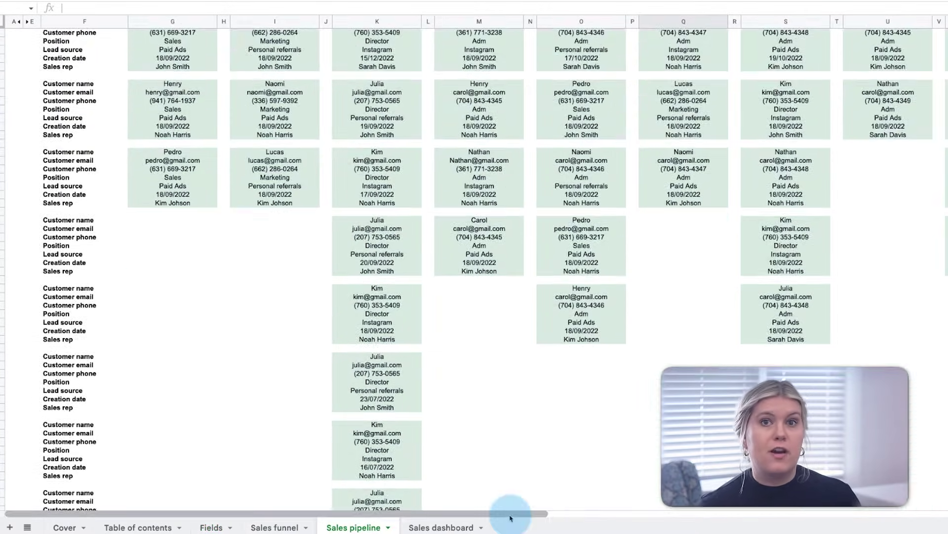
mouse_move(510, 514)
left_mouse_down()
mouse_move(732, 517)
mouse_move(508, 516)
left_mouse_up()
scroll(297, 247, "up", 10)
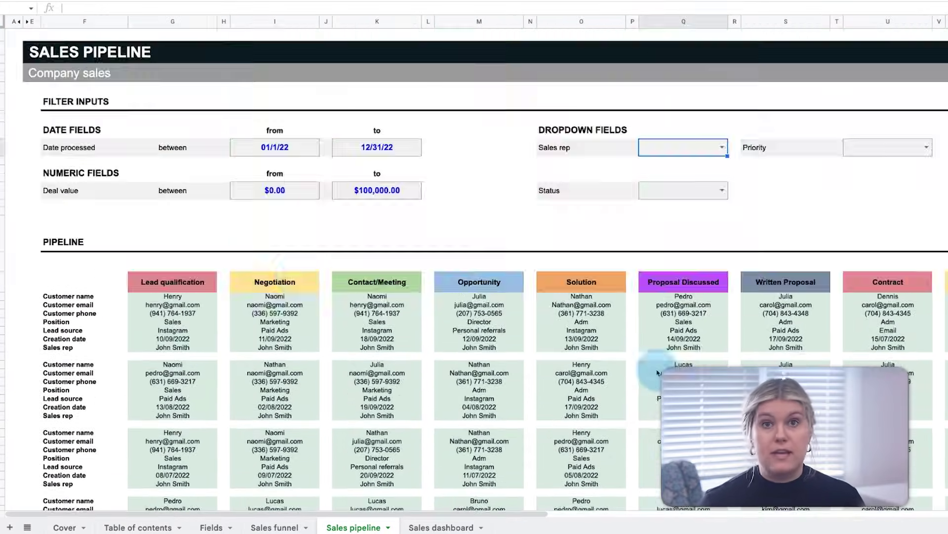
Step: Inspect the 01/1/22 start date filter and the $100,000.00 deal value limit
left_click(213, 142)
left_click(306, 151)
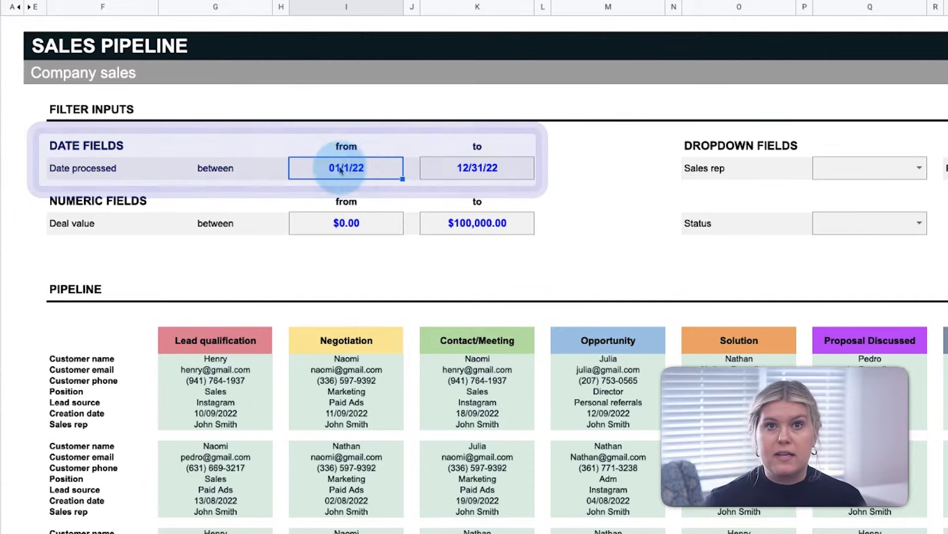
left_click(489, 221)
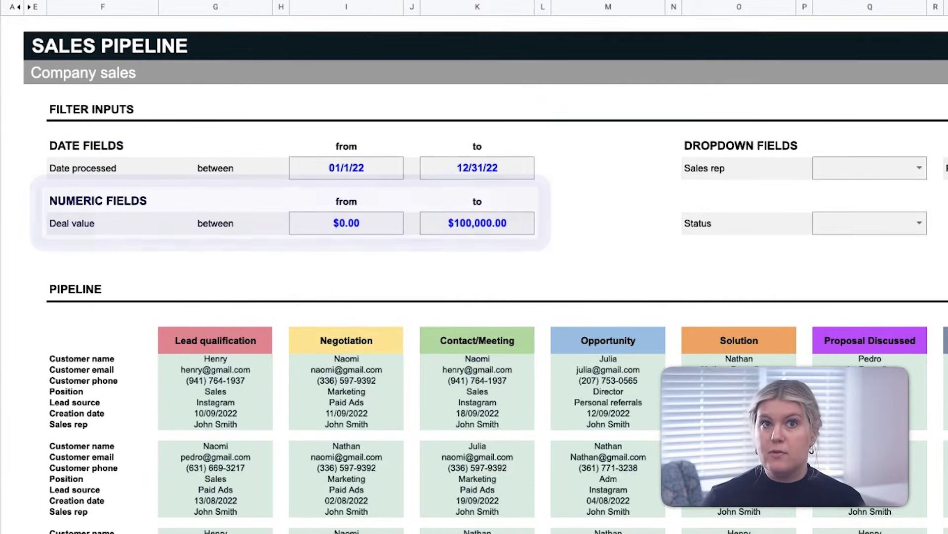
Step: Filter the pipeline cards by Won, Lost and the following status values in turn
left_click(907, 227)
left_click(840, 243)
left_click(921, 222)
left_click(840, 262)
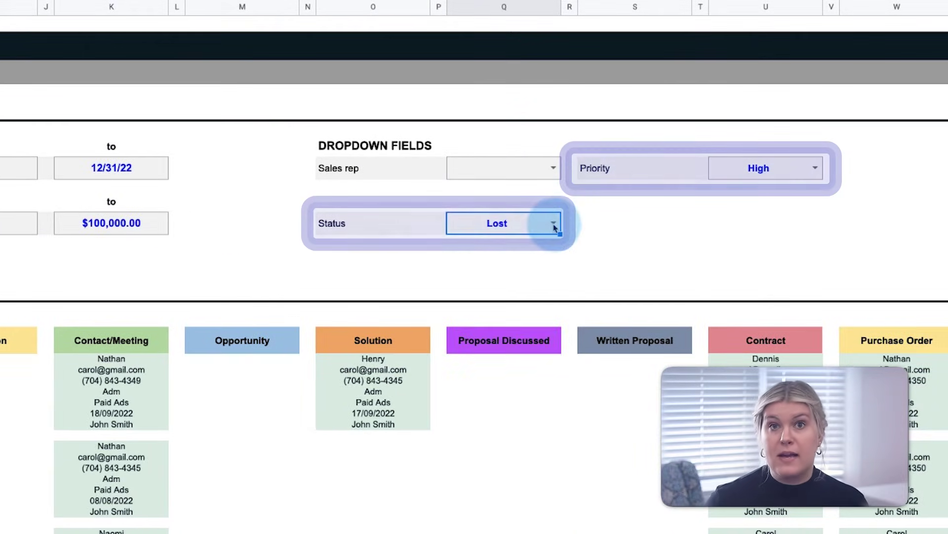
left_click(554, 226)
left_click(514, 282)
left_click(554, 223)
left_click(509, 300)
Step: Try the Marketing qualified lead, Lead and Sales qualified lead filters, ending on Won
left_click(552, 221)
left_click(509, 324)
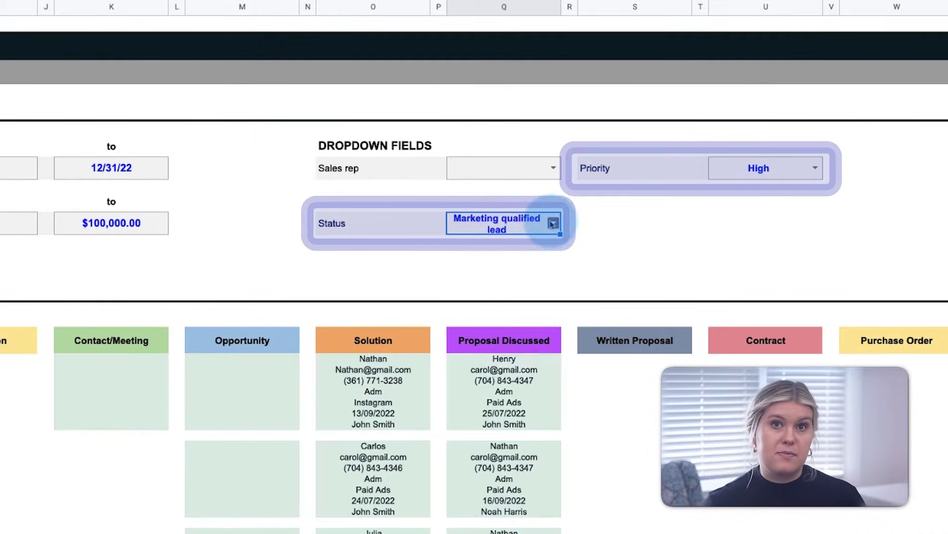
left_click(553, 224)
left_click(508, 343)
left_click(554, 223)
left_click(509, 364)
left_click(553, 221)
left_click(511, 247)
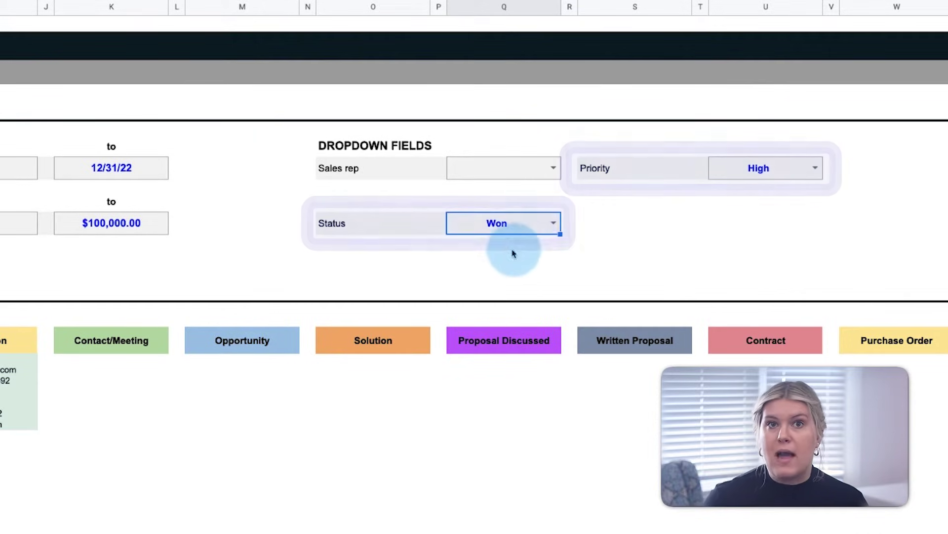
Step: Set the date processed range to 03/9/22 through 09/15/22
left_click(842, 148)
left_click(730, 174)
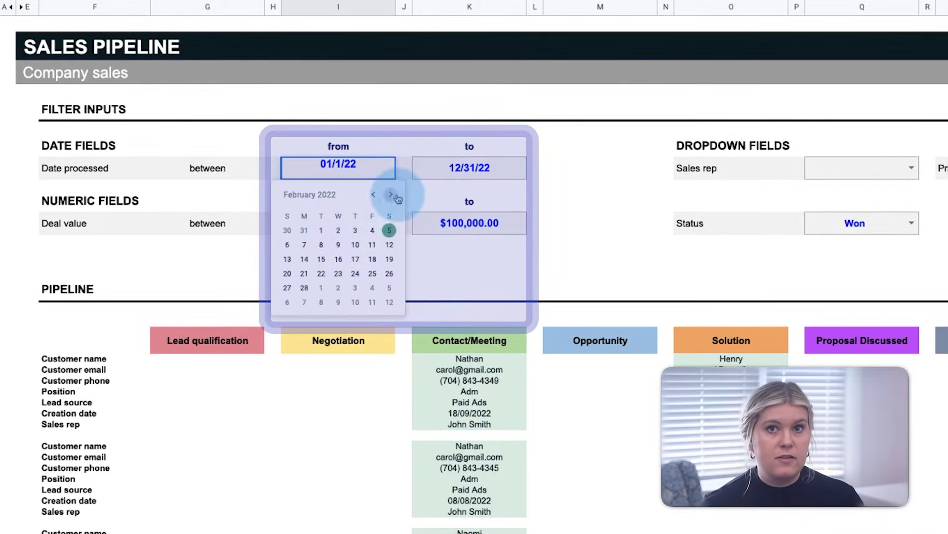
left_click(338, 245)
double_click(469, 173)
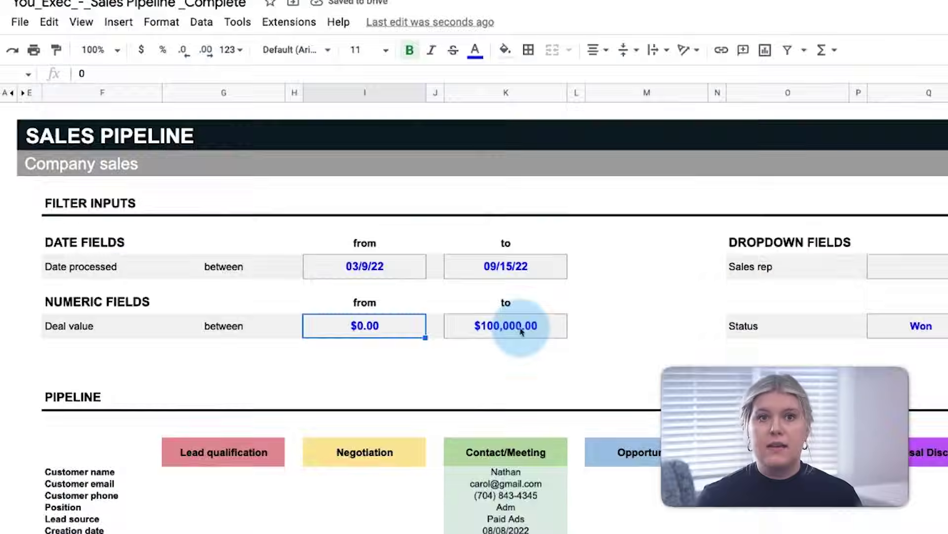
Step: Make a copy of the spreadsheet via File > Make a copy
left_click(20, 22)
left_click(45, 123)
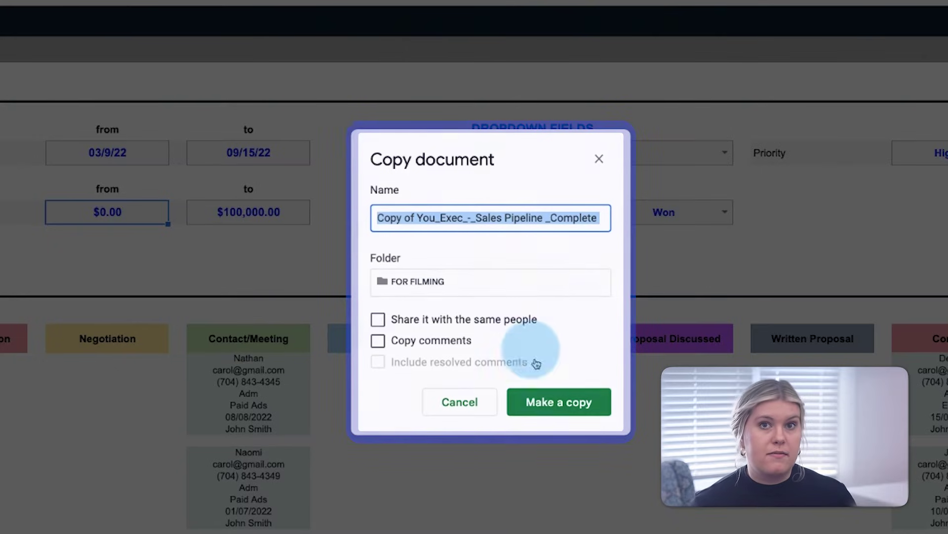
left_click(563, 406)
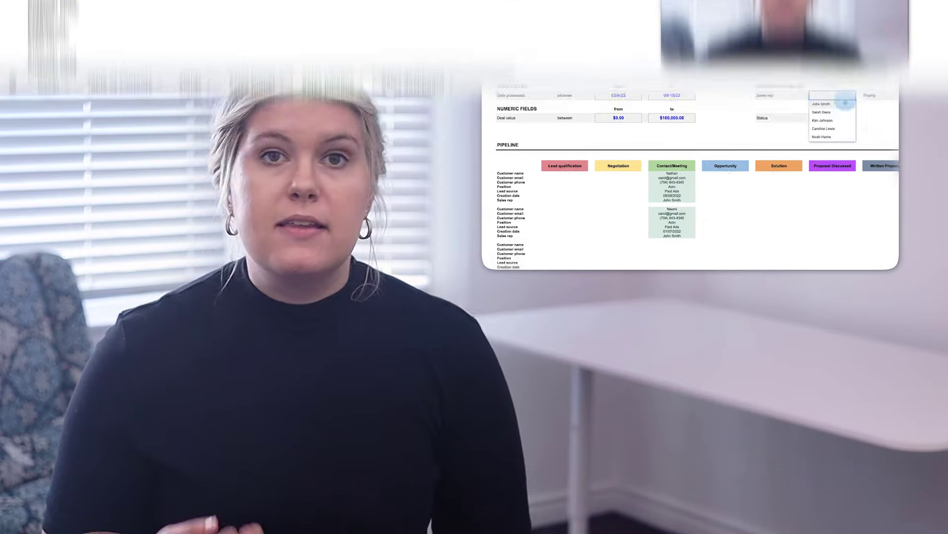
left_click(840, 111)
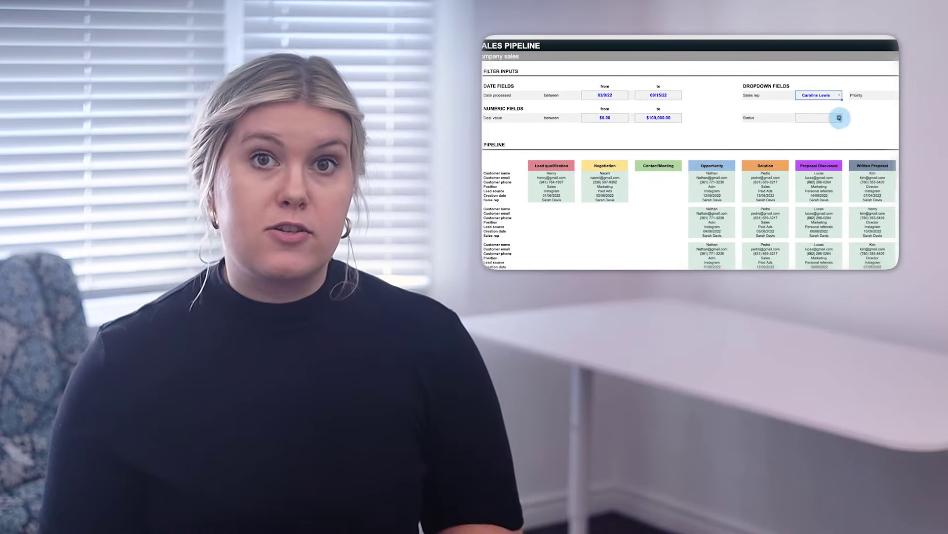
Step: Filter the pipeline cards to one sales rep, then to Low and Medium priority
left_click(839, 95)
left_click(810, 121)
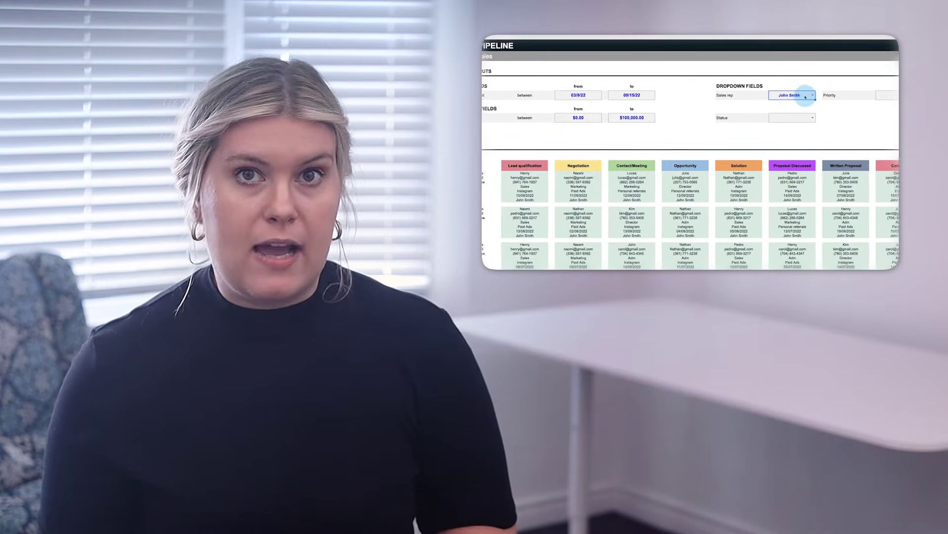
left_click(889, 95)
left_click(882, 120)
left_click(892, 93)
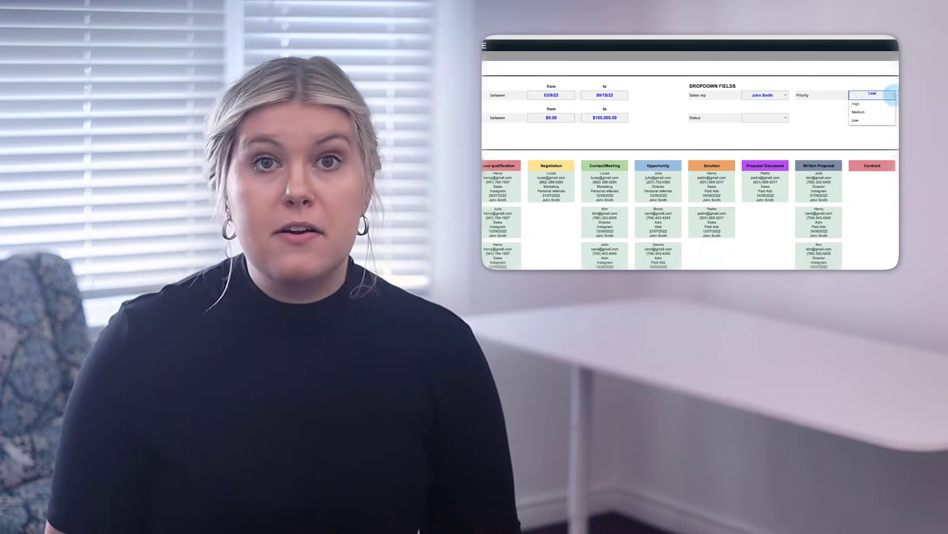
left_click(858, 112)
Step: Pick a different sales rep, then clear the rep and priority filters
left_click(761, 95)
left_click(741, 130)
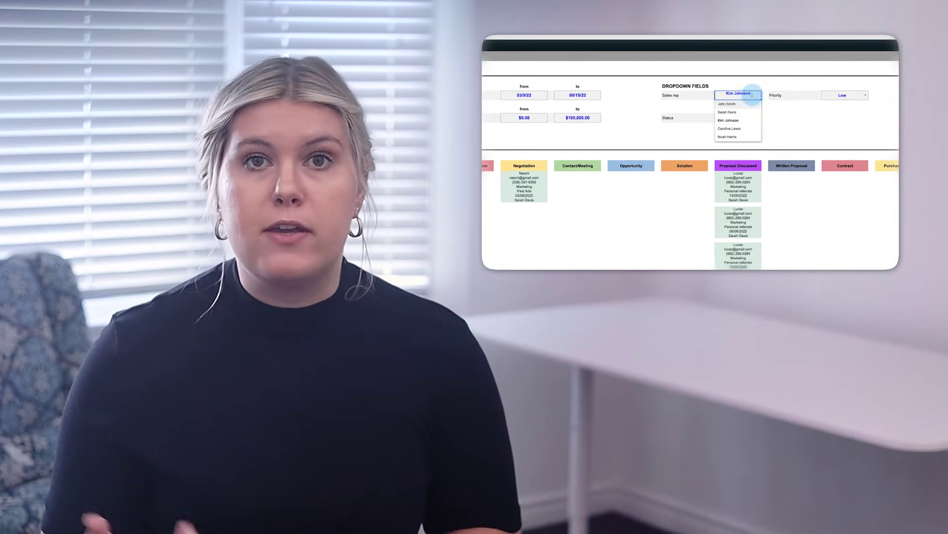
left_click(547, 97)
double_click(564, 94)
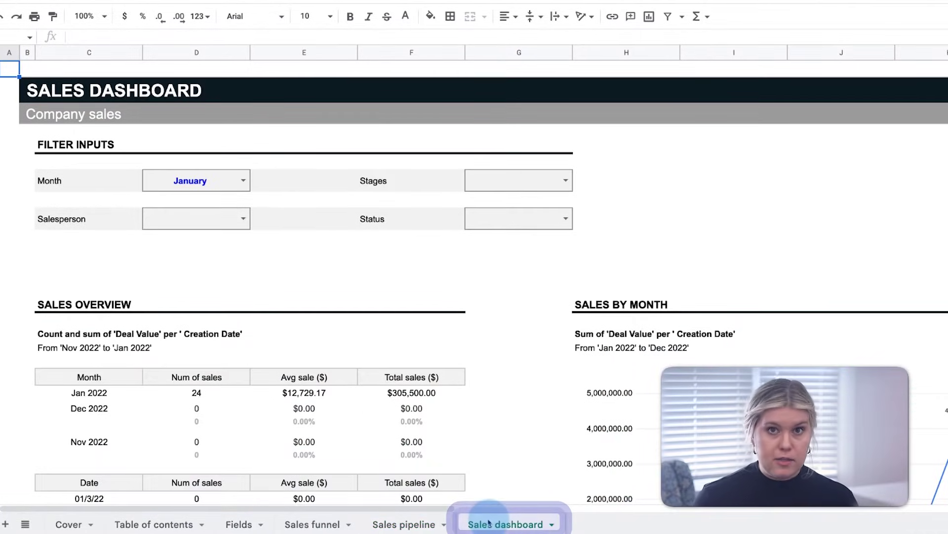
Step: Set the Sales dashboard's Month filter to March
scroll(519, 339, "down", 20)
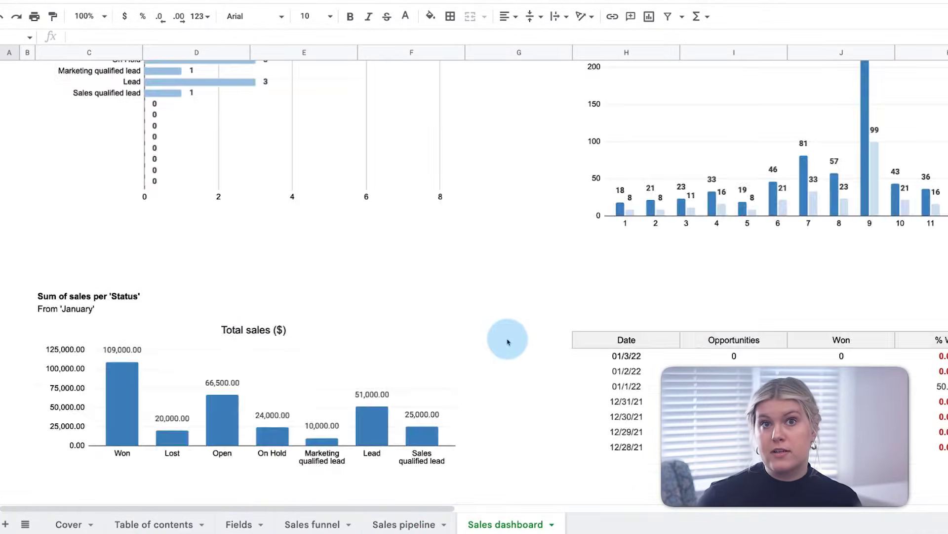
scroll(508, 340, "up", 20)
scroll(507, 341, "up", 2)
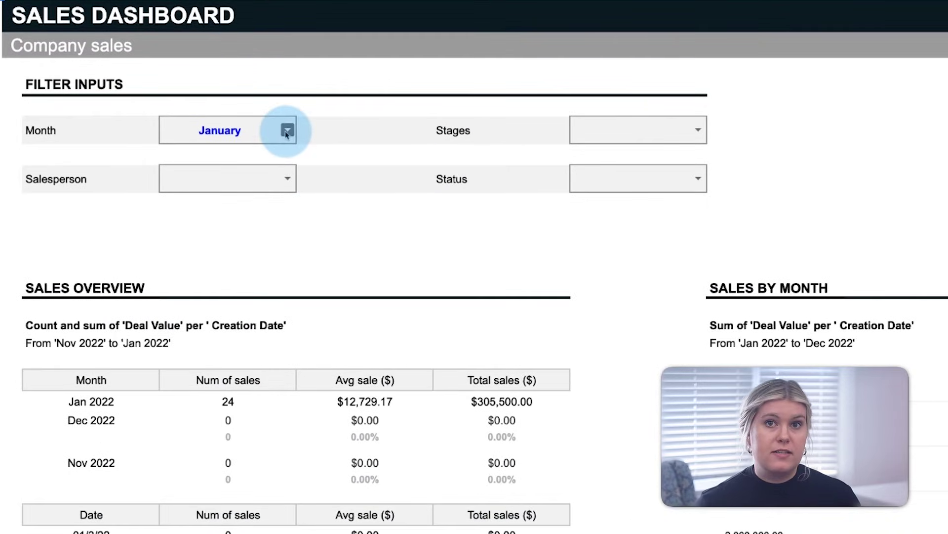
left_click(286, 131)
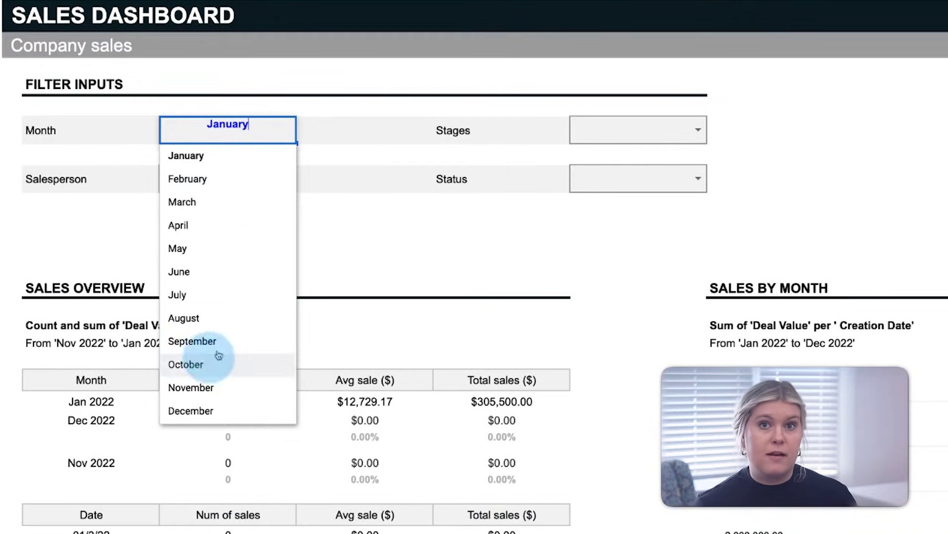
left_click(207, 207)
Step: Limit the dashboard to Written Proposal stage, one salesperson and Open status, then review the charts
left_click(698, 130)
left_click(638, 296)
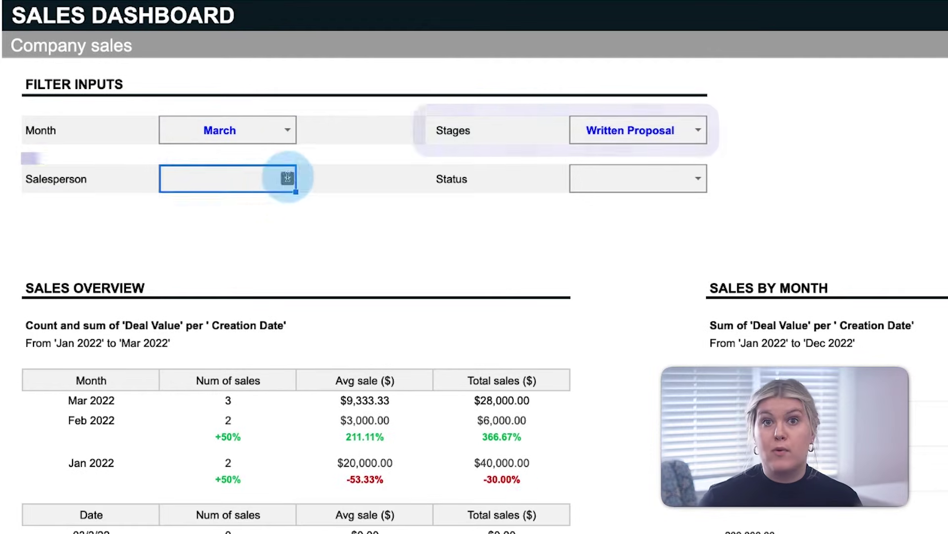
left_click(287, 178)
left_click(211, 234)
left_click(698, 179)
left_click(592, 249)
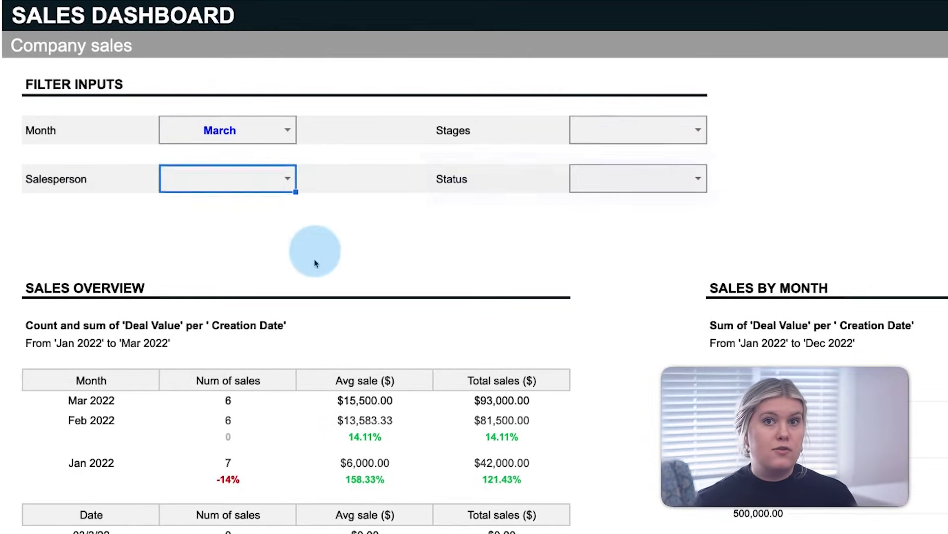
scroll(337, 309, "down", 3)
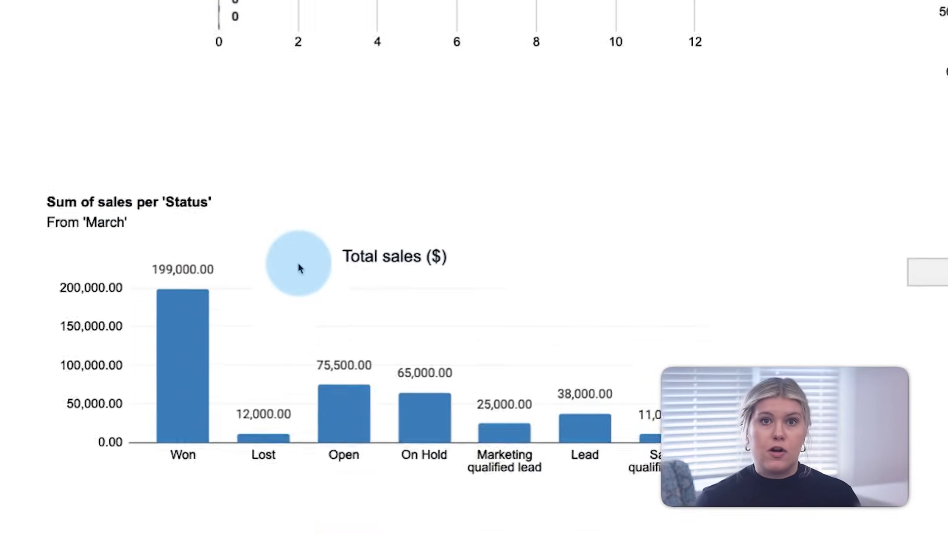
scroll(299, 267, "down", 3)
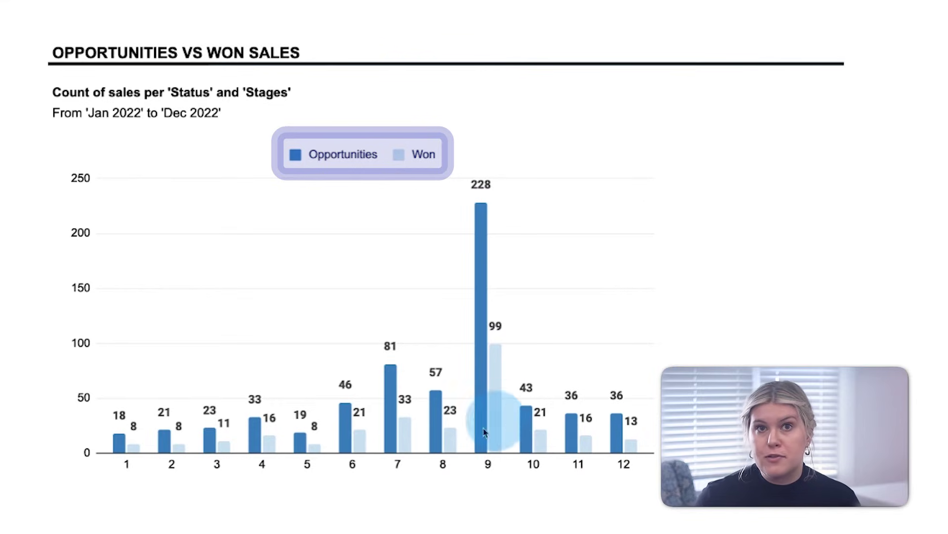
scroll(364, 494, "down", 7)
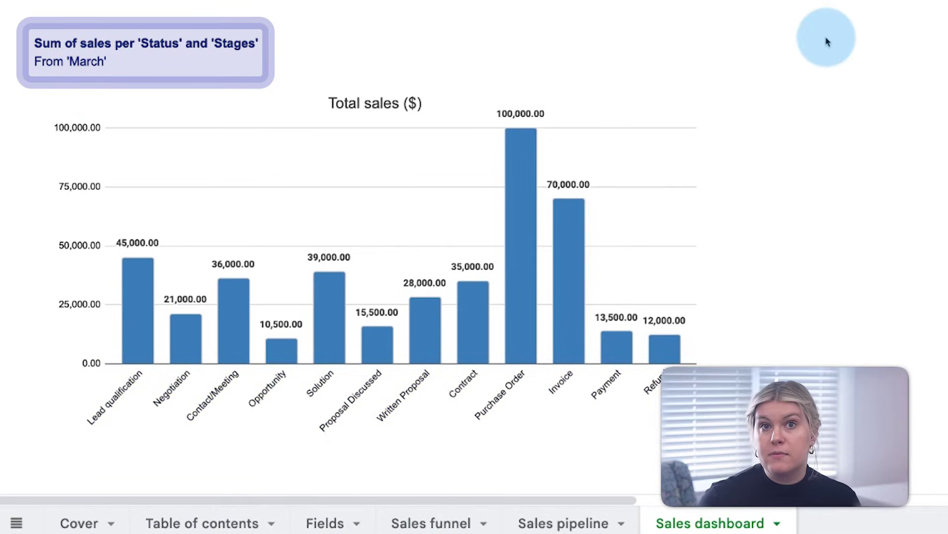
scroll(889, 55, "up", 10)
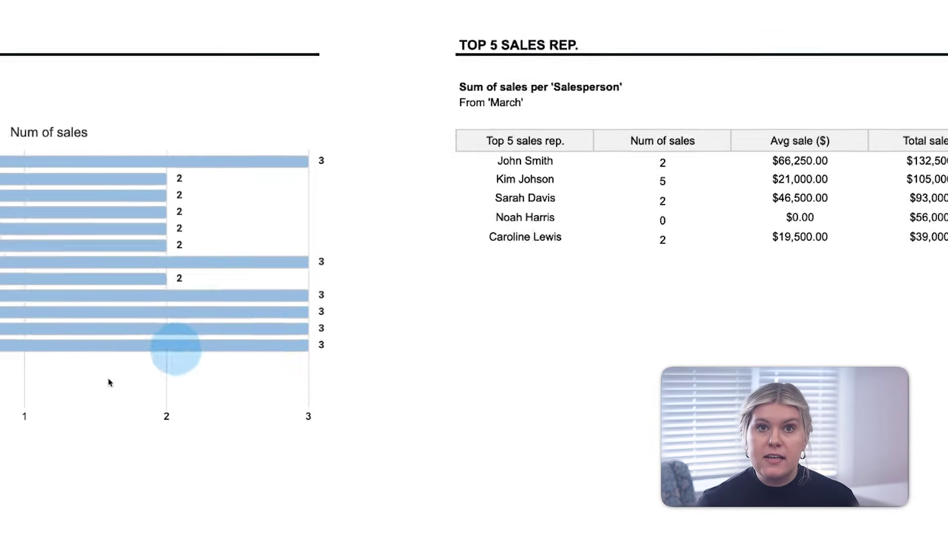
left_click(28, 526)
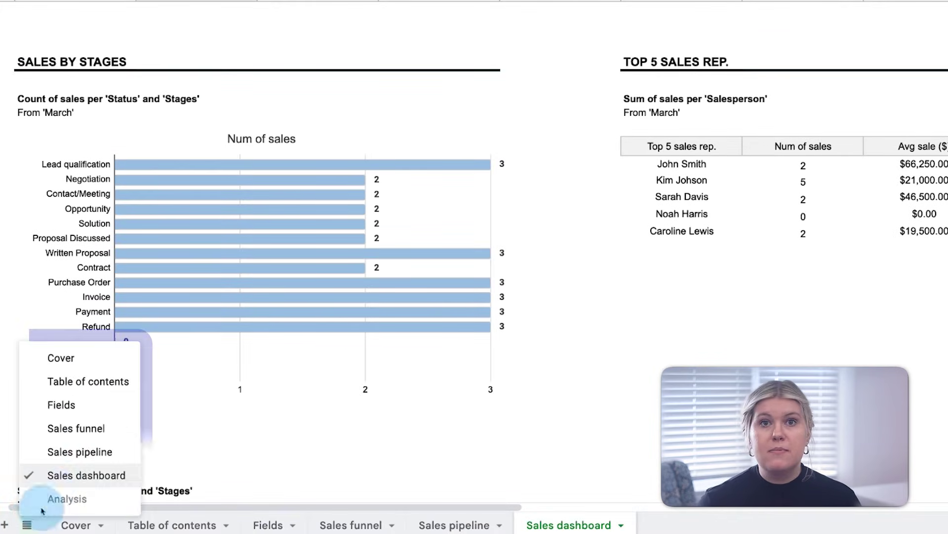
Step: Unhide the Analysis sheet from the All sheets list, showing its 7 selected pipeline field calculations
left_click(69, 499)
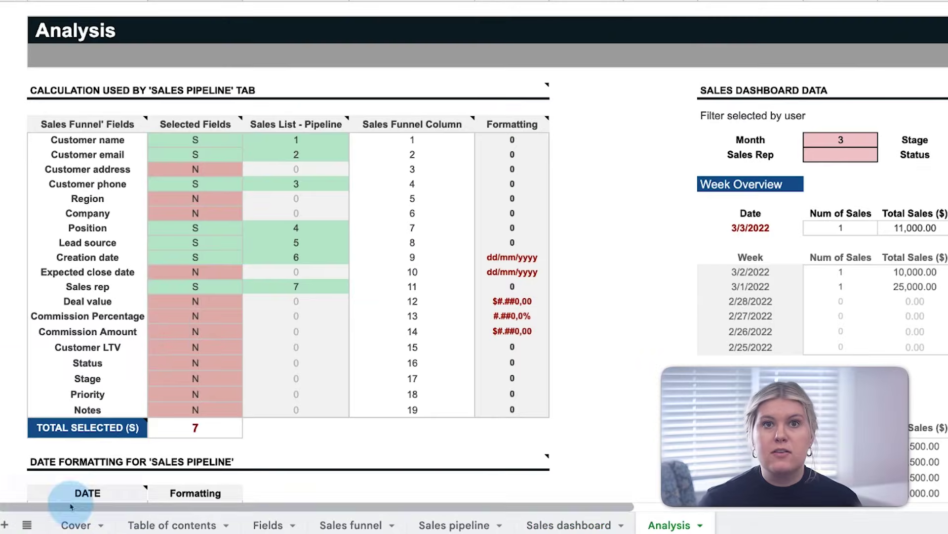